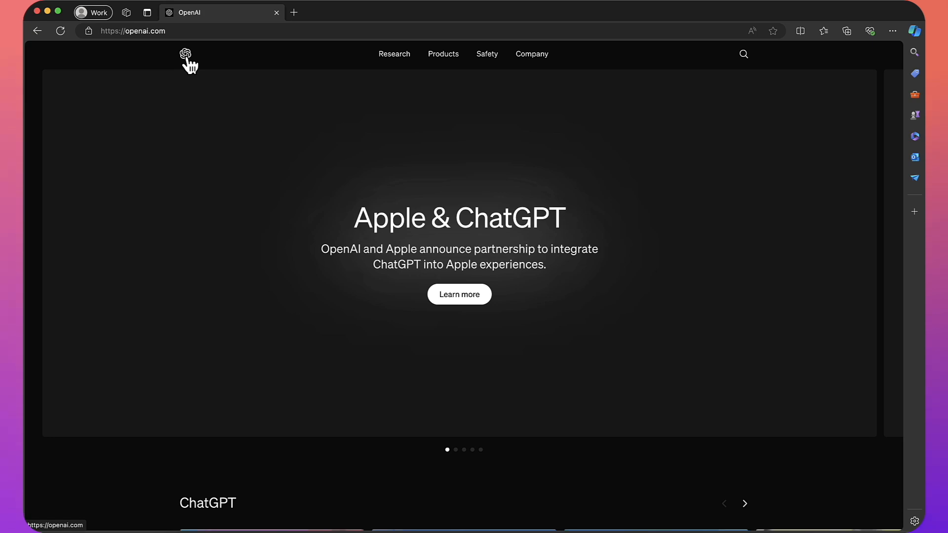
- Scroll the openai.com homepage down to the footer's API links, including API login
scroll(274, 267, down, 3)
scroll(275, 267, down, 20)
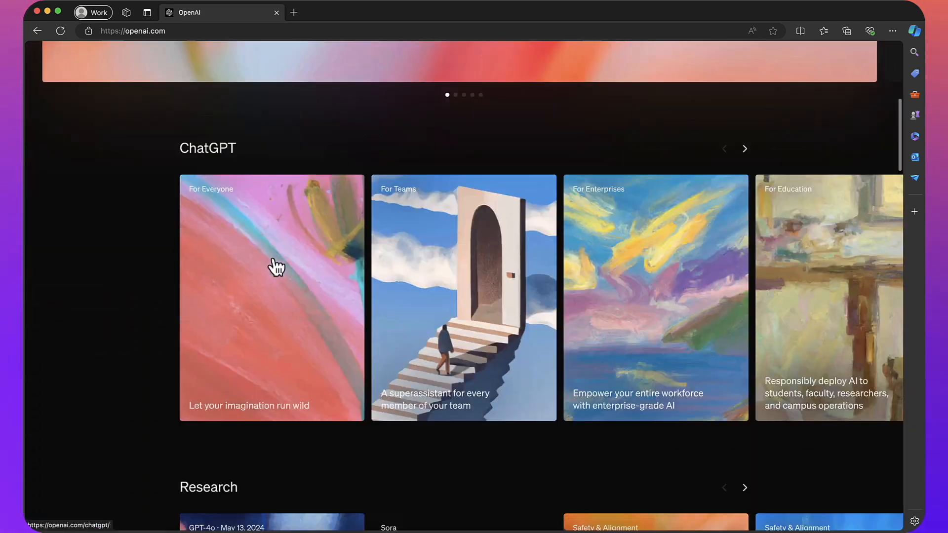
scroll(275, 267, down, 12)
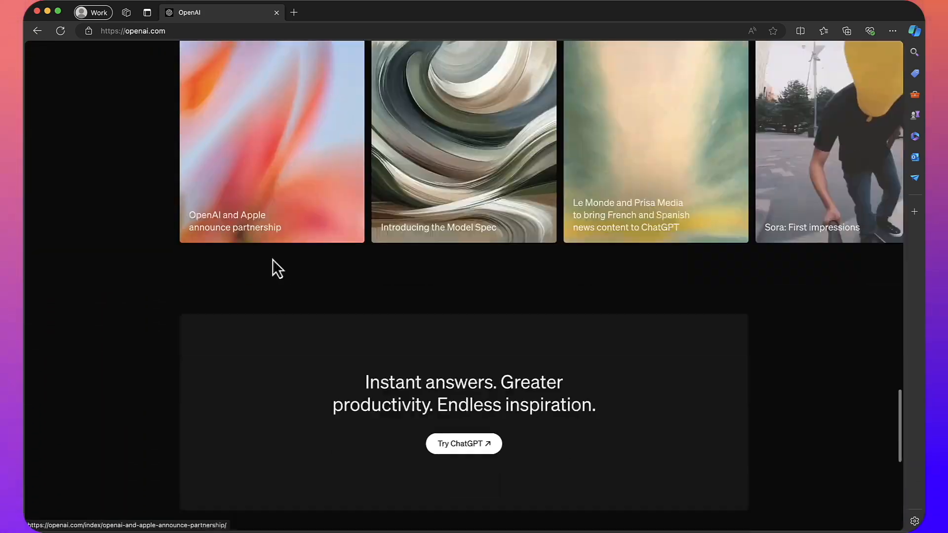
scroll(336, 435, down, 6)
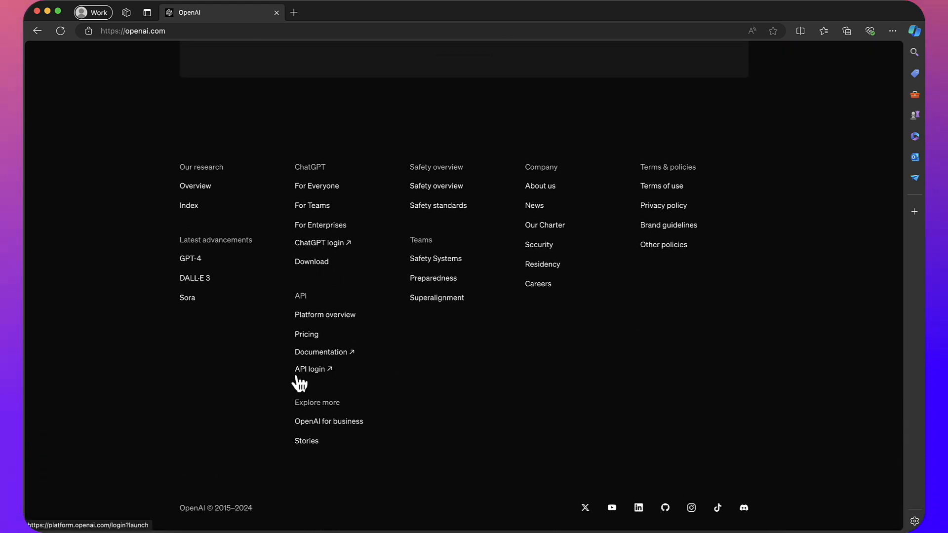
- From API login, sign up for a new OpenAI Platform account using a saved email address
click(328, 377)
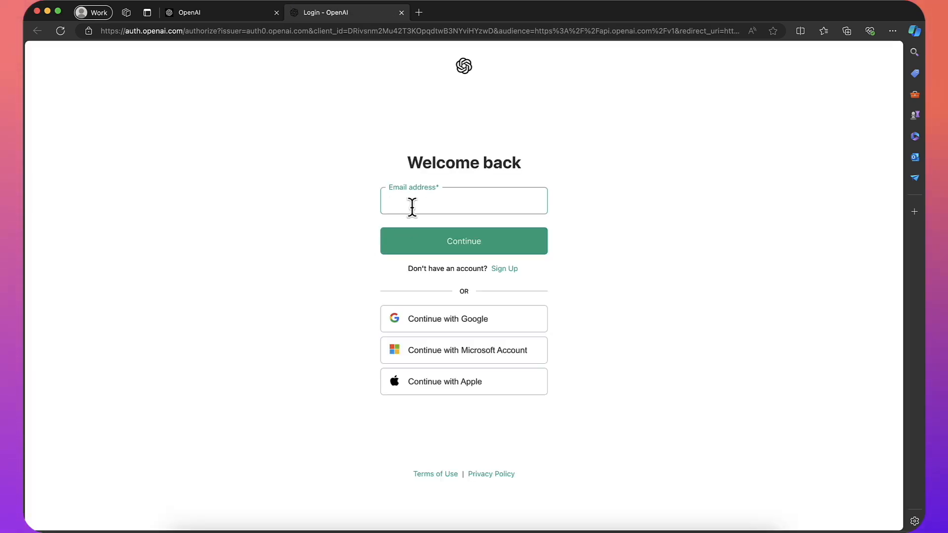
click(508, 272)
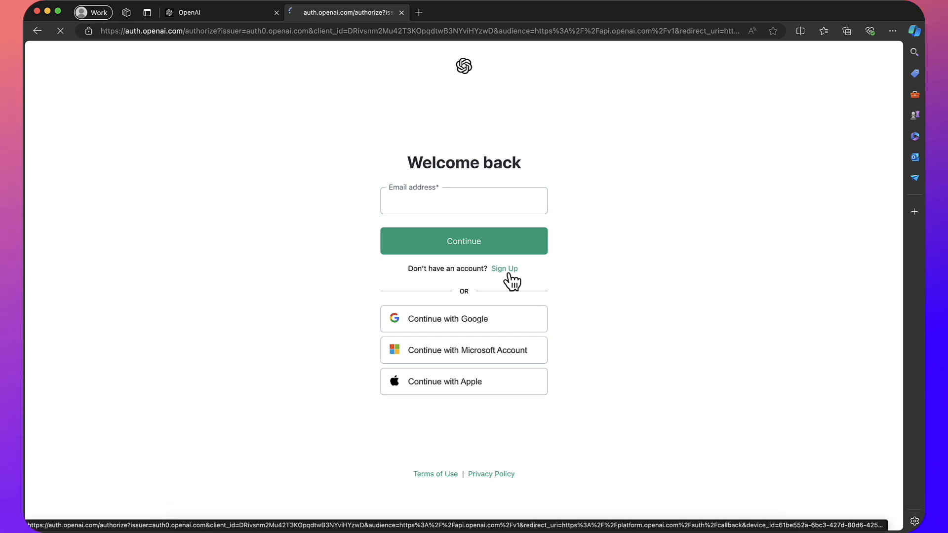
click(480, 208)
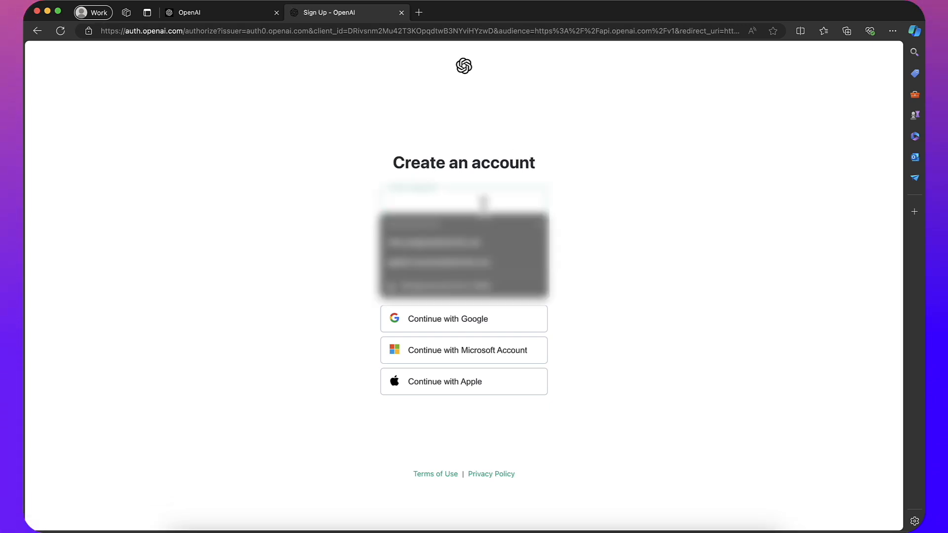
click(485, 243)
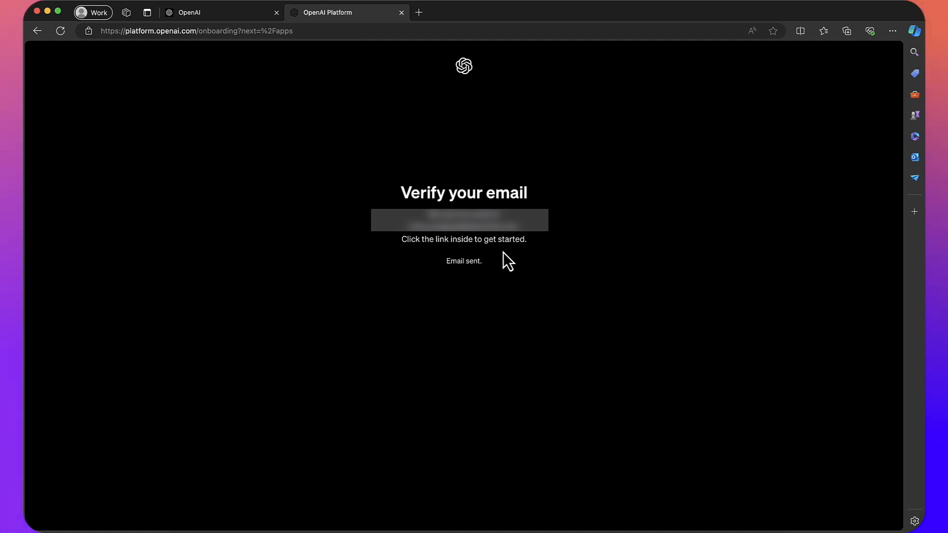
- Open the OpenAI verification email in Outlook, follow its Verify email address link, and close Outlook
click(419, 12)
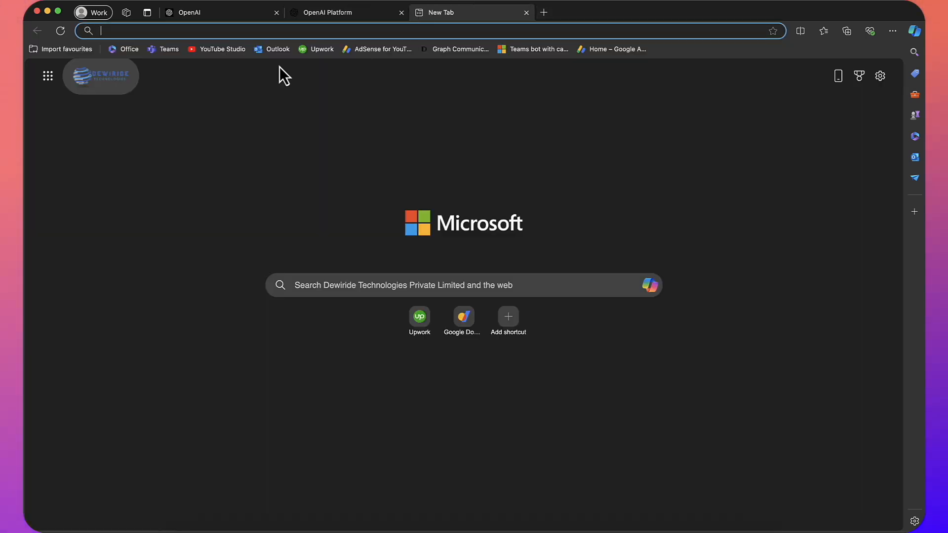
click(257, 53)
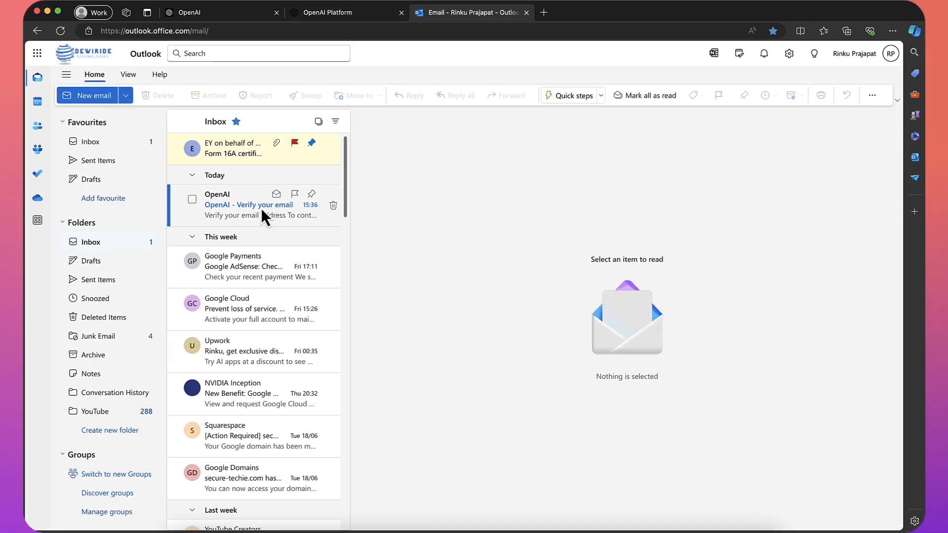
click(261, 208)
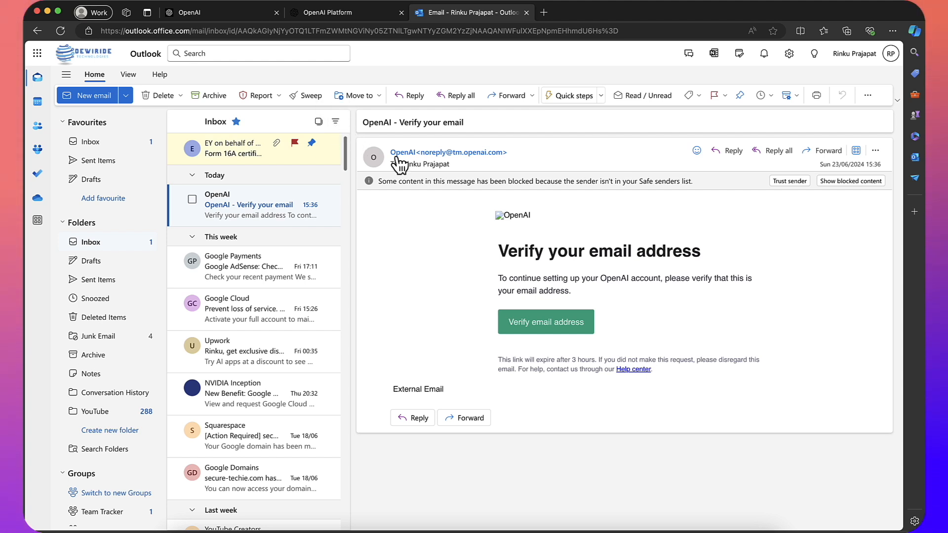
click(545, 326)
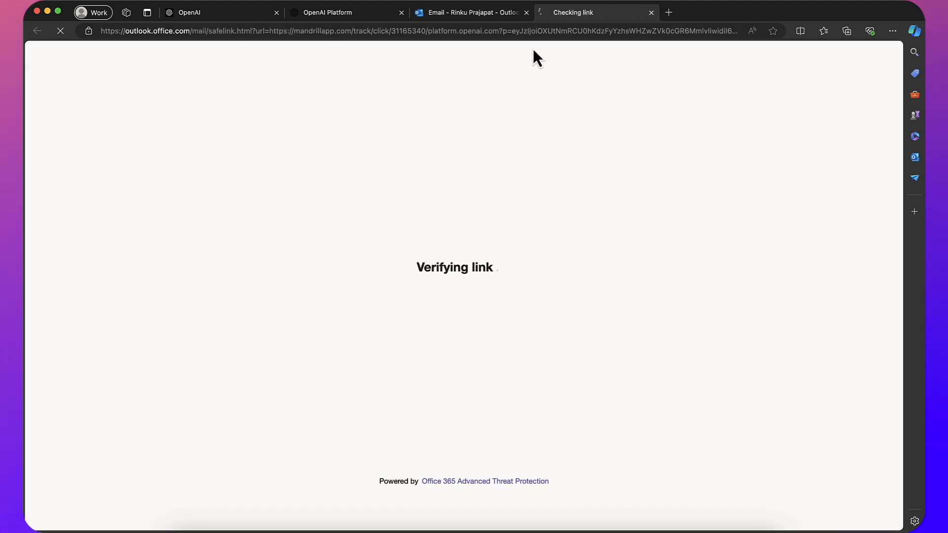
click(526, 13)
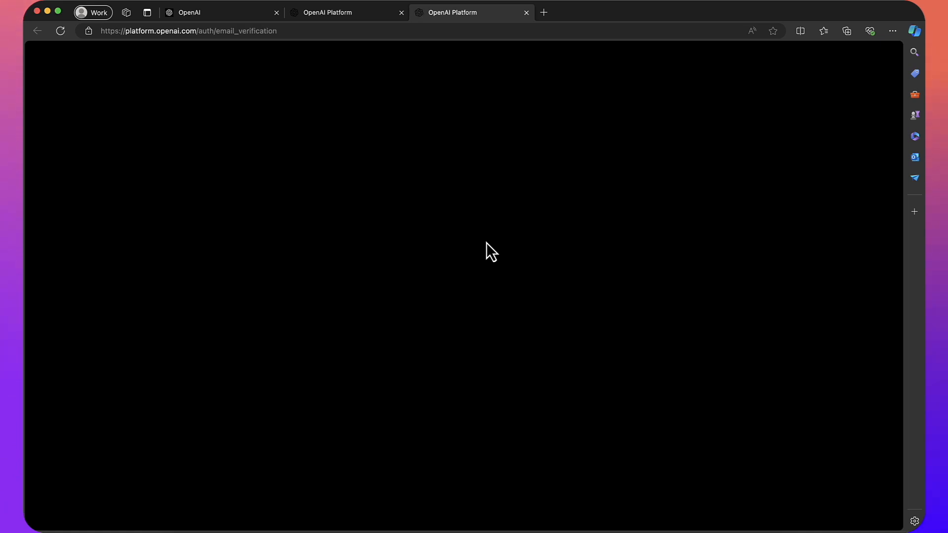
- Close the duplicate tab and submit the about-you form with your full name and birthday
click(402, 12)
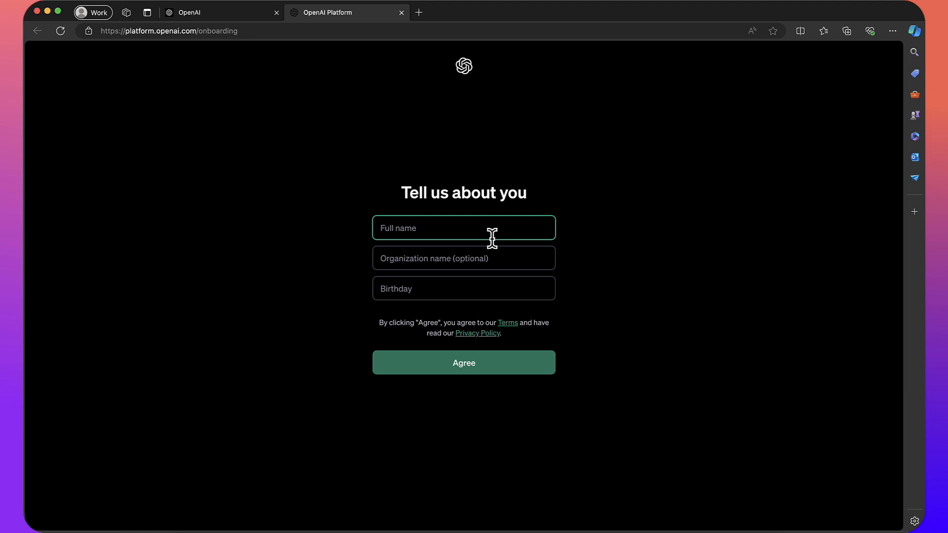
text(Rin)
key(Tab)
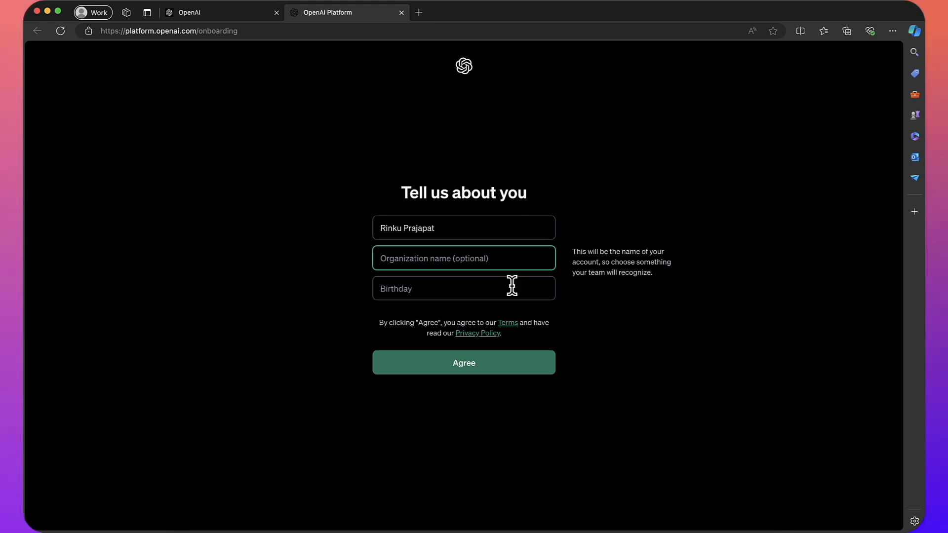
click(503, 286)
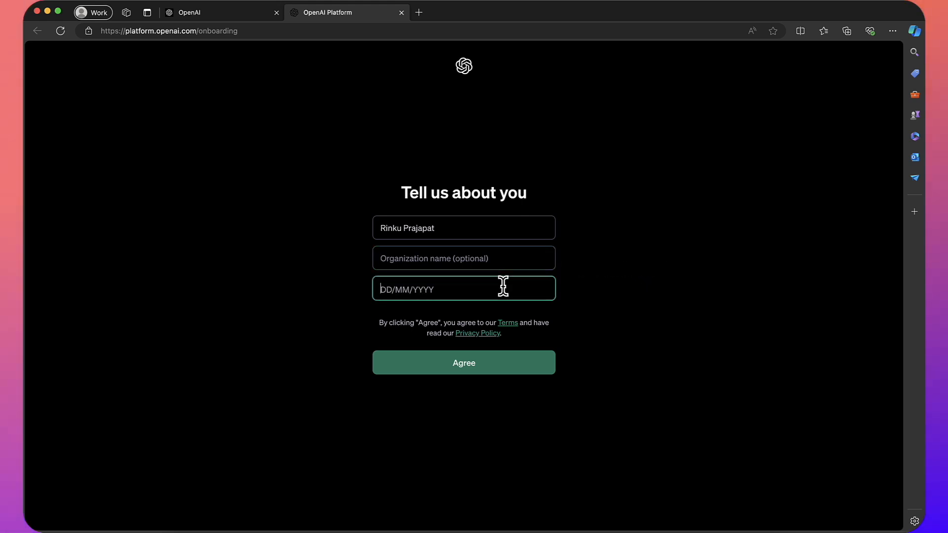
click(362, 310)
click(417, 293)
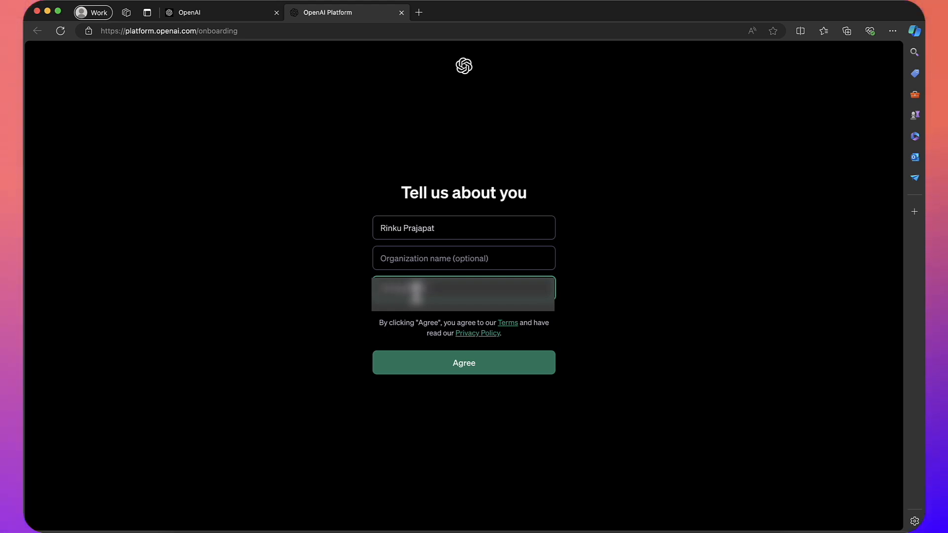
click(597, 237)
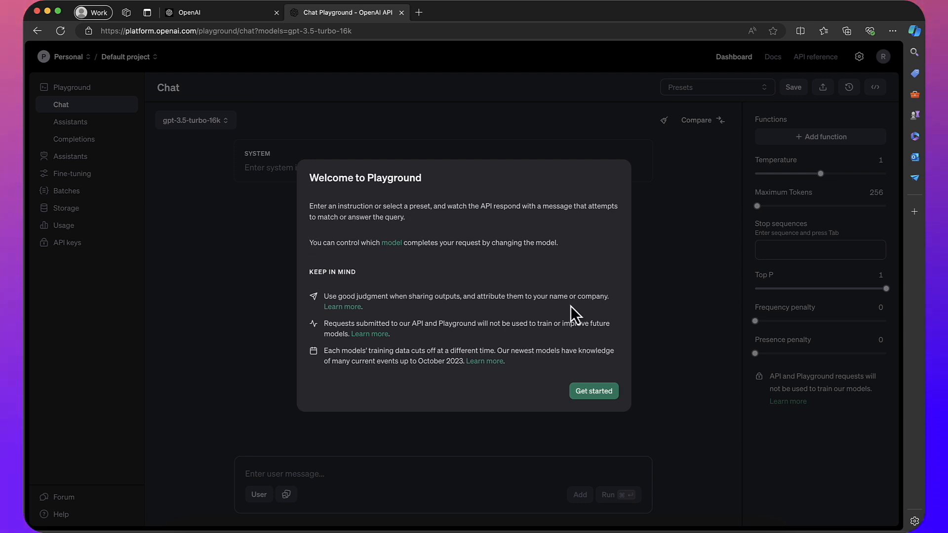
- Dismiss the Playground welcome and go through Organization overview and Usage to the API keys page
click(595, 394)
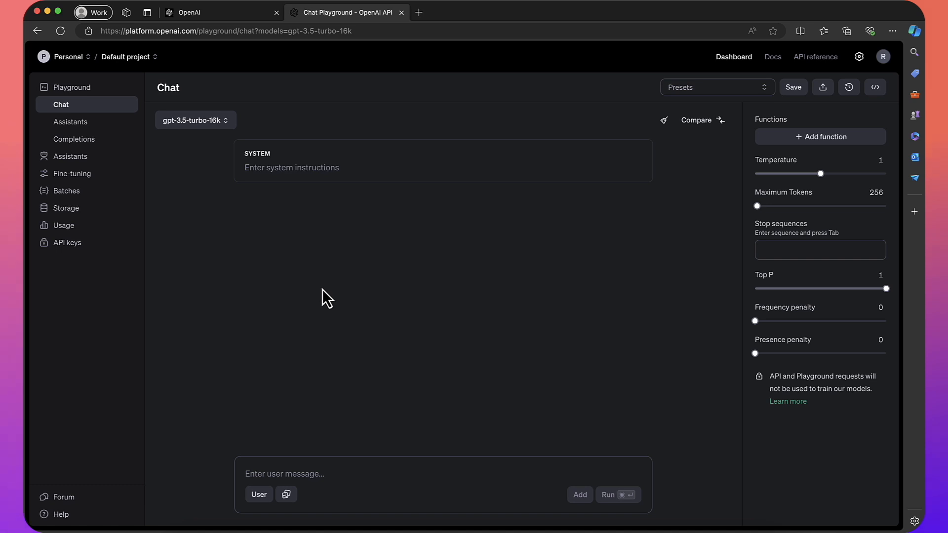
click(86, 58)
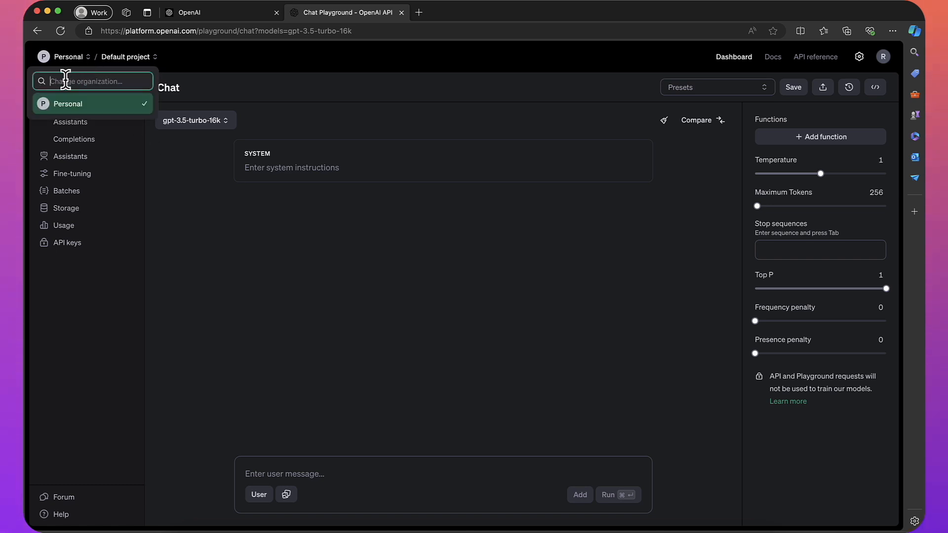
click(129, 59)
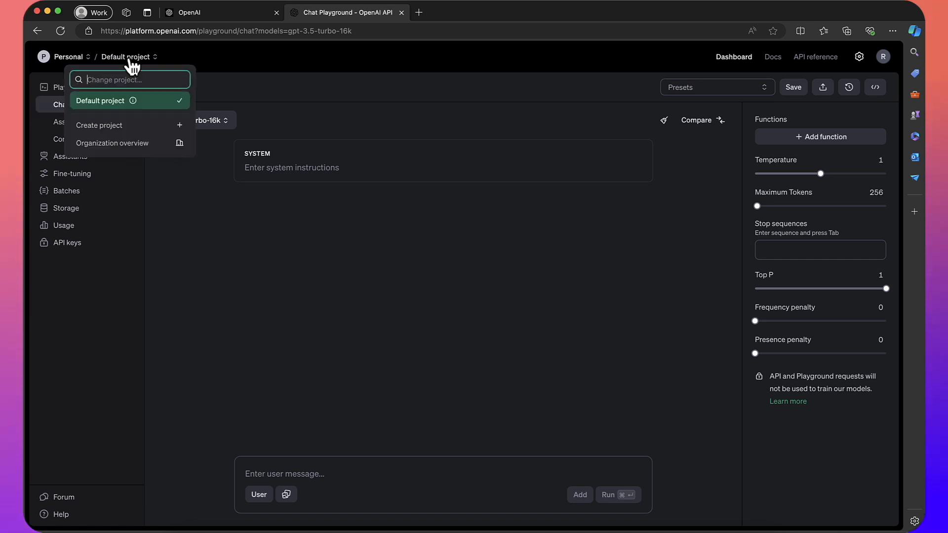
click(133, 143)
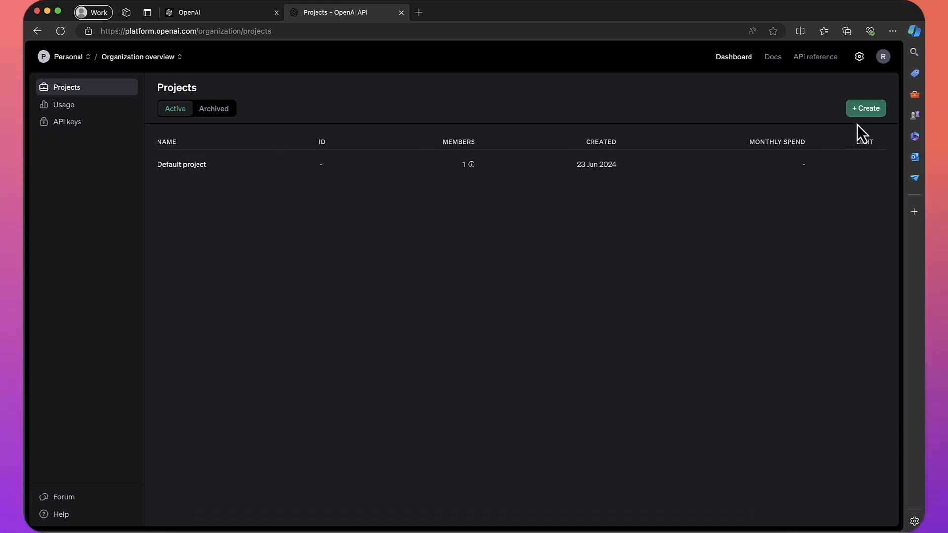
click(86, 106)
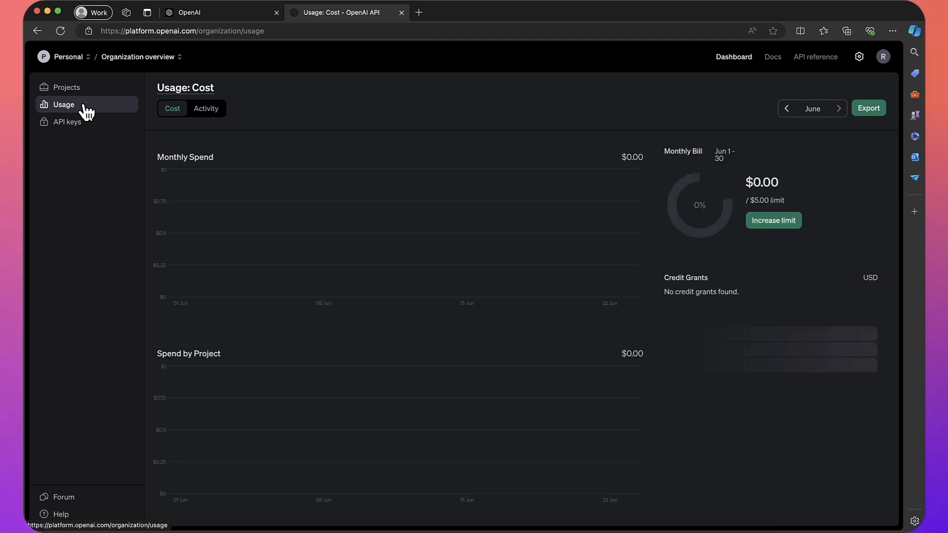
click(88, 121)
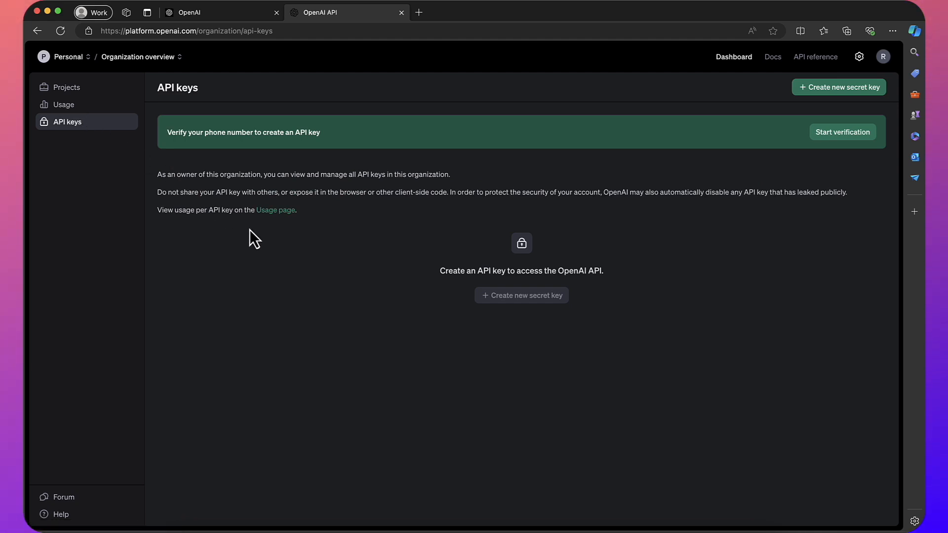
- Verify an India phone number with the SMS code, then acknowledge the note on credits
click(849, 142)
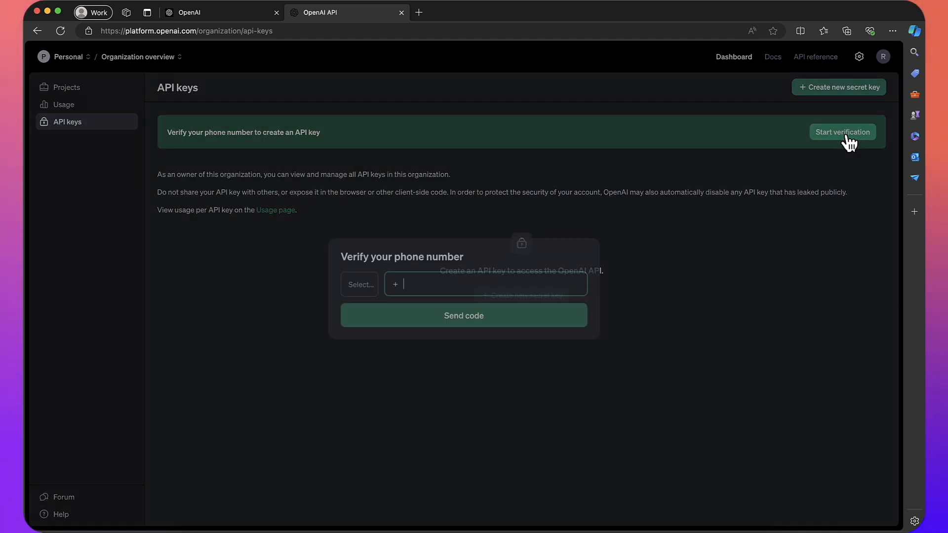
click(361, 284)
click(461, 275)
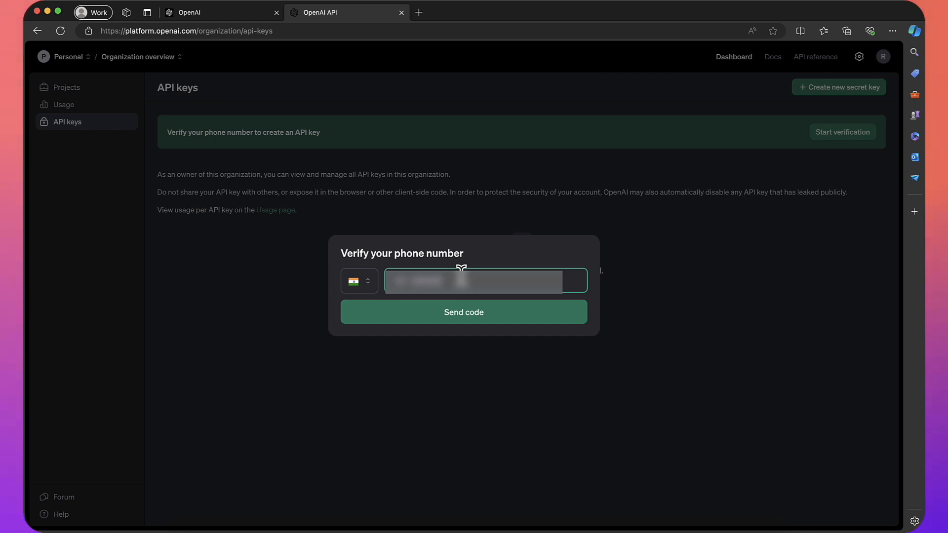
text(•••)
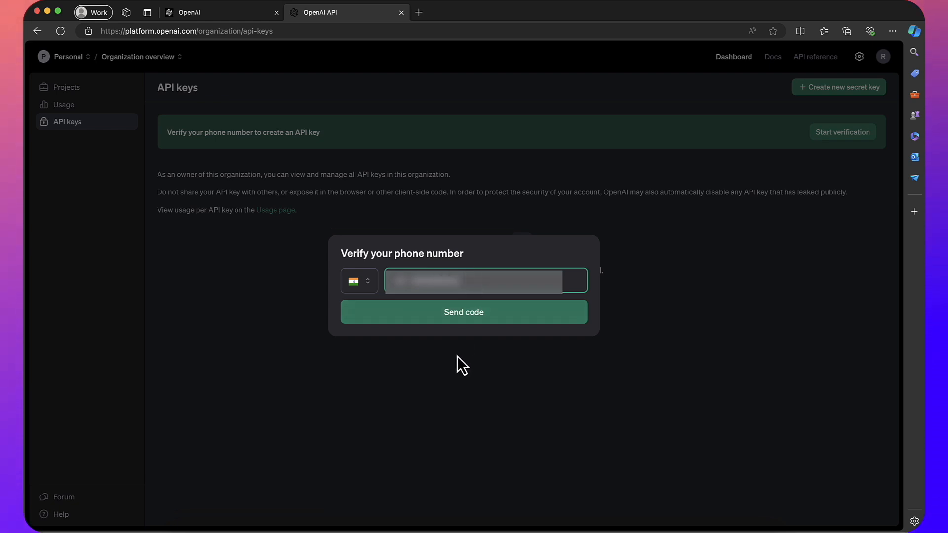
click(460, 320)
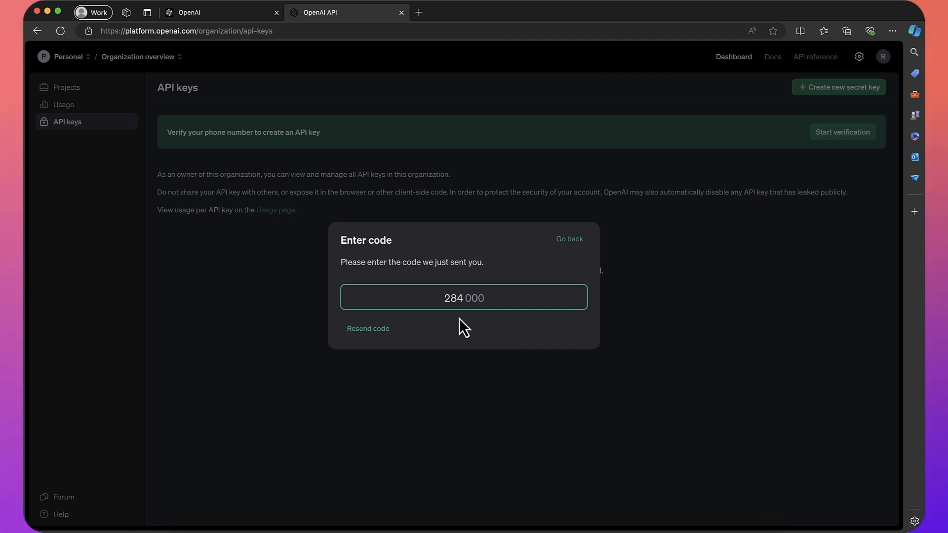
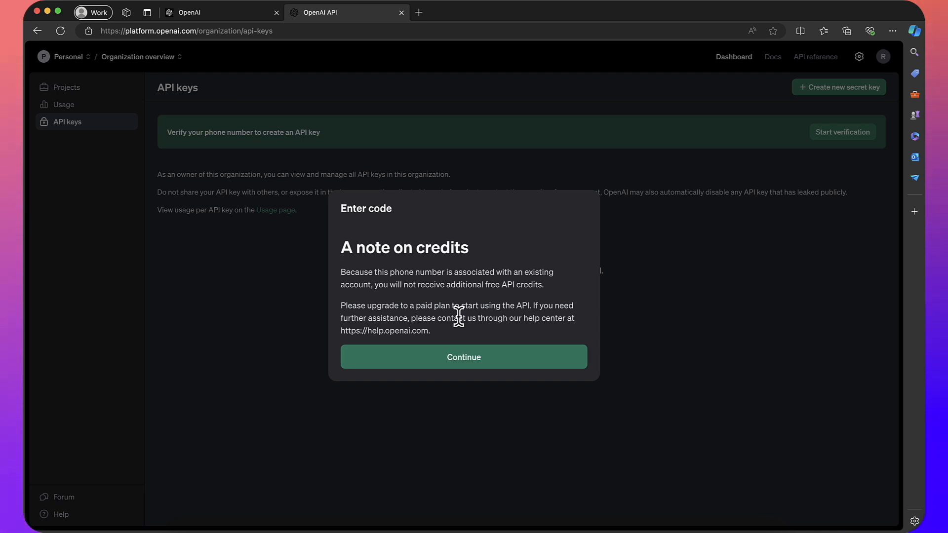
click(424, 358)
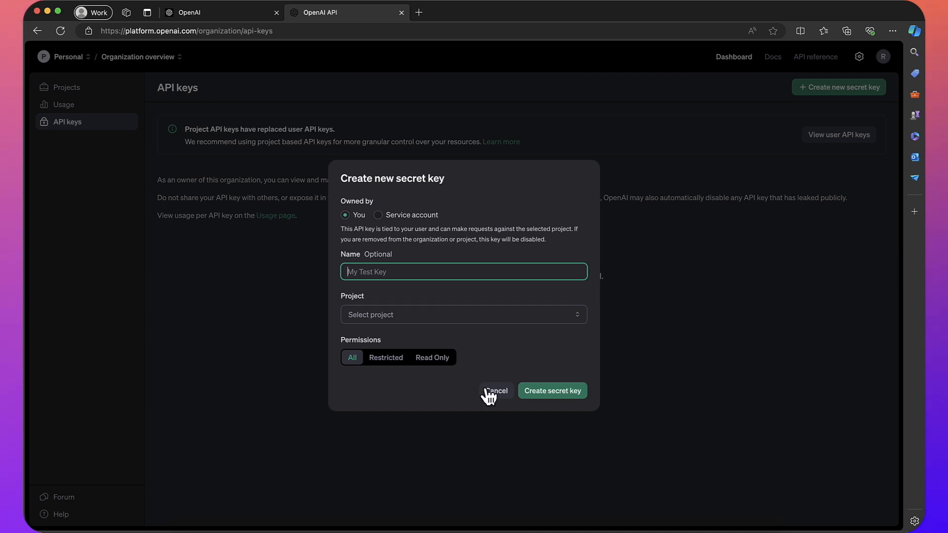
- Cancel the new secret key and view the Security tab of your profile
click(496, 392)
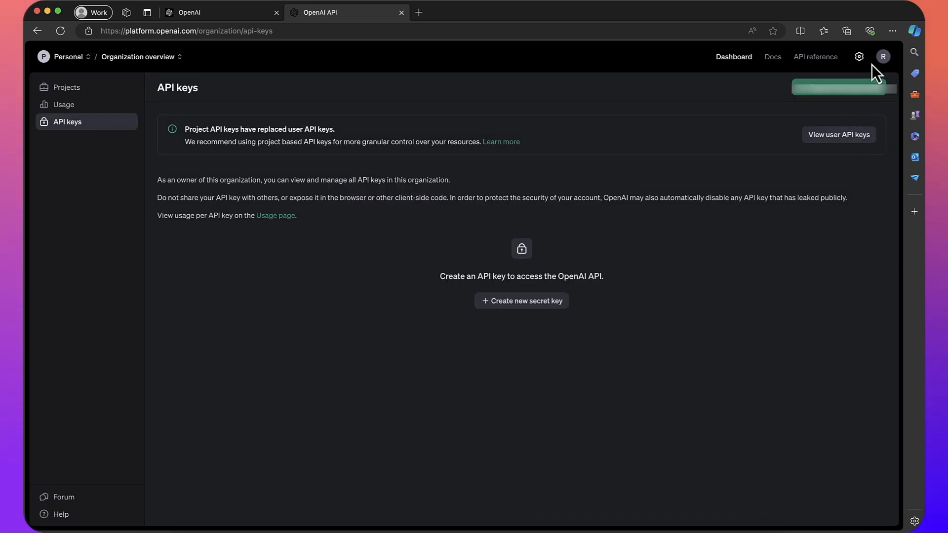
click(885, 57)
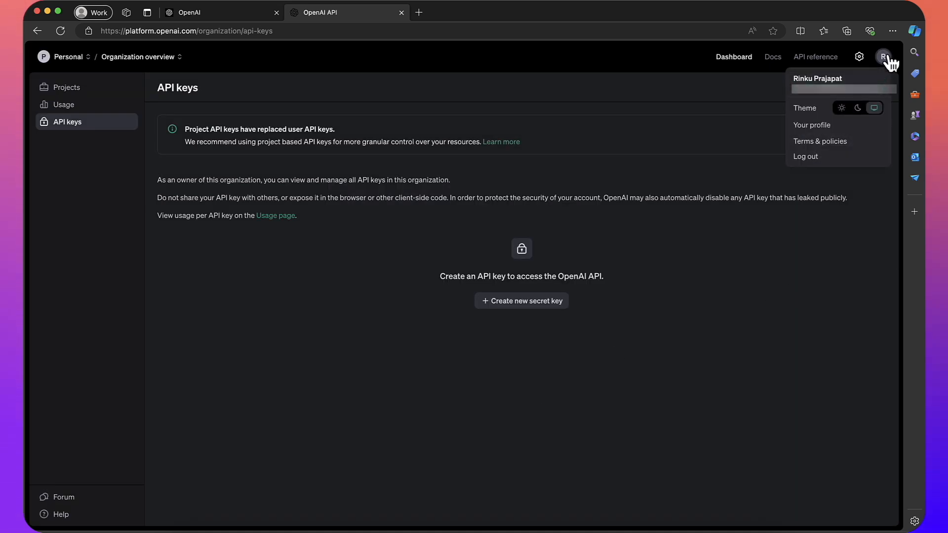
click(830, 130)
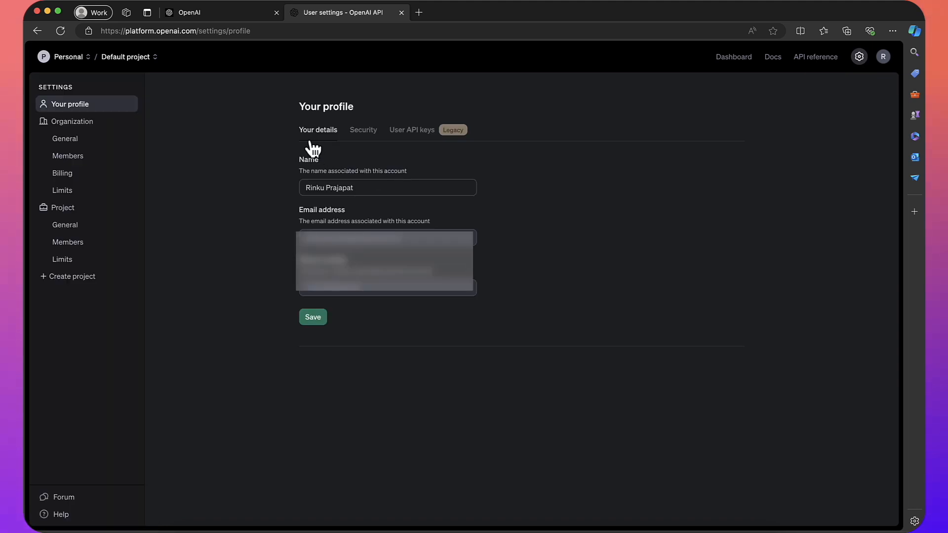
click(366, 132)
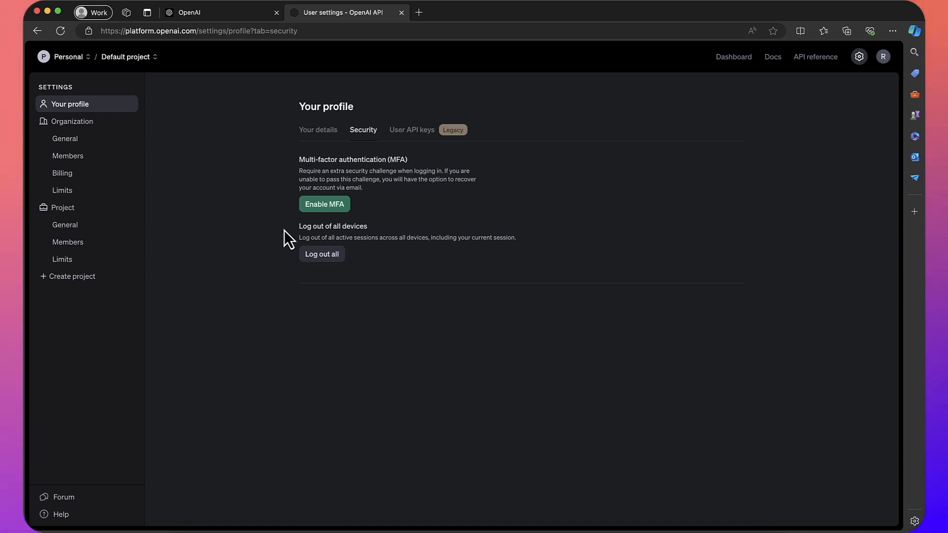
- Open Organization General settings and check the organization name Personal
click(76, 140)
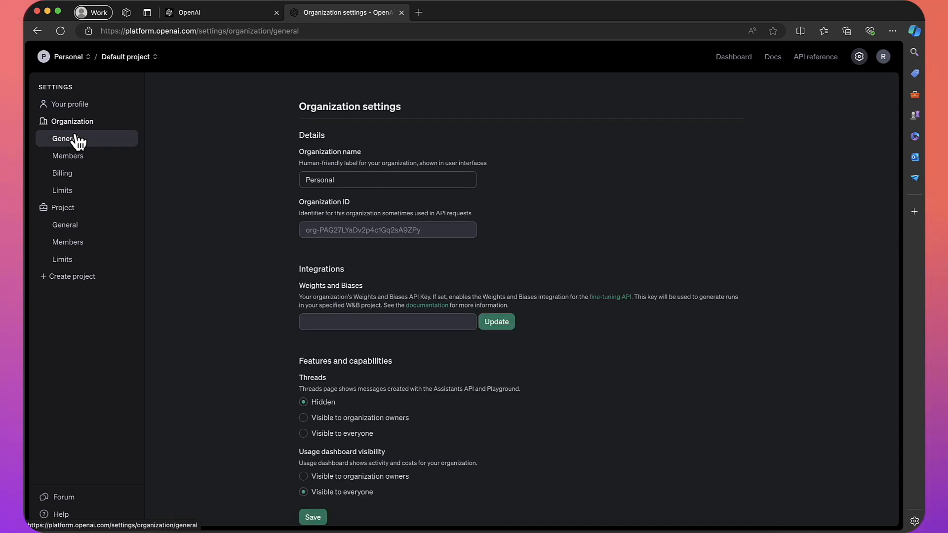
drag(358, 182, 283, 183)
click(284, 183)
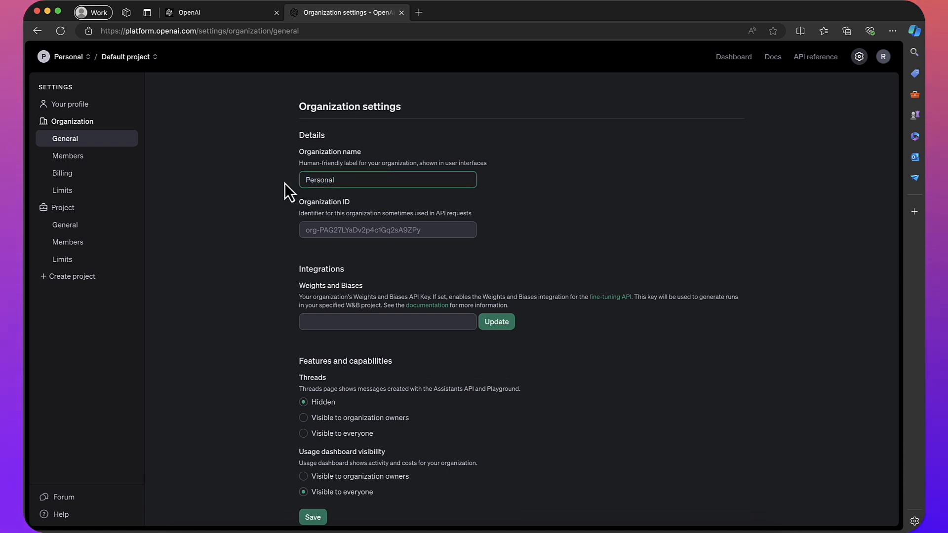
scroll(284, 183, down, 2)
scroll(285, 183, up, 2)
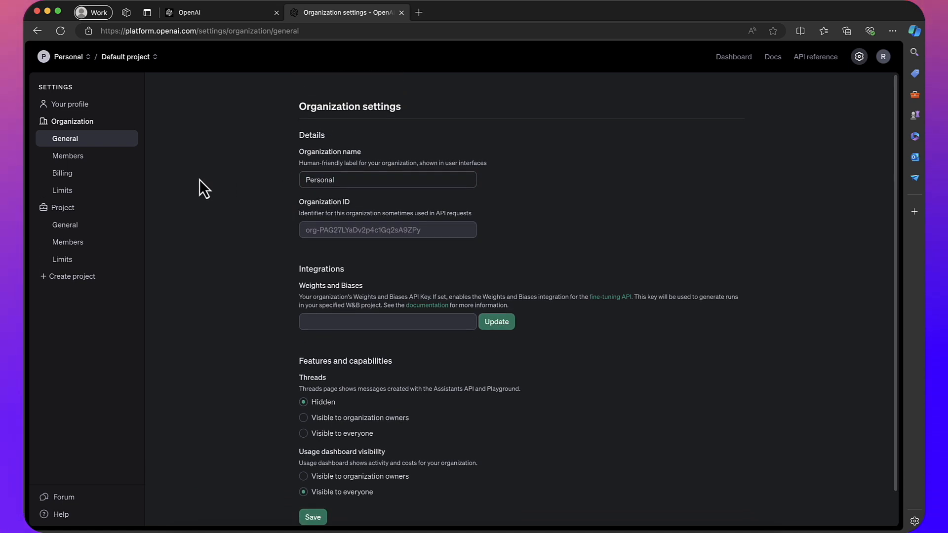
- View the organization's Members and open, then cancel, the Invite dialog
click(113, 158)
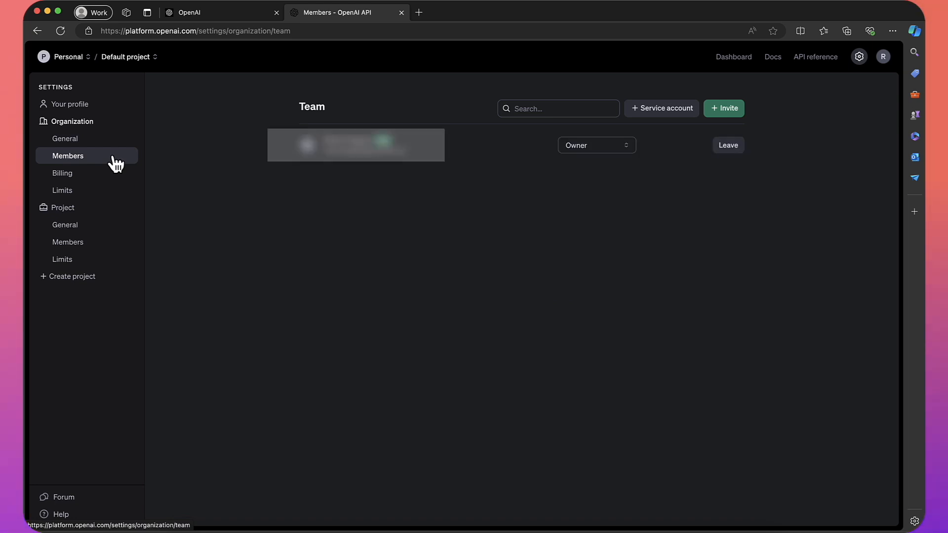
click(732, 114)
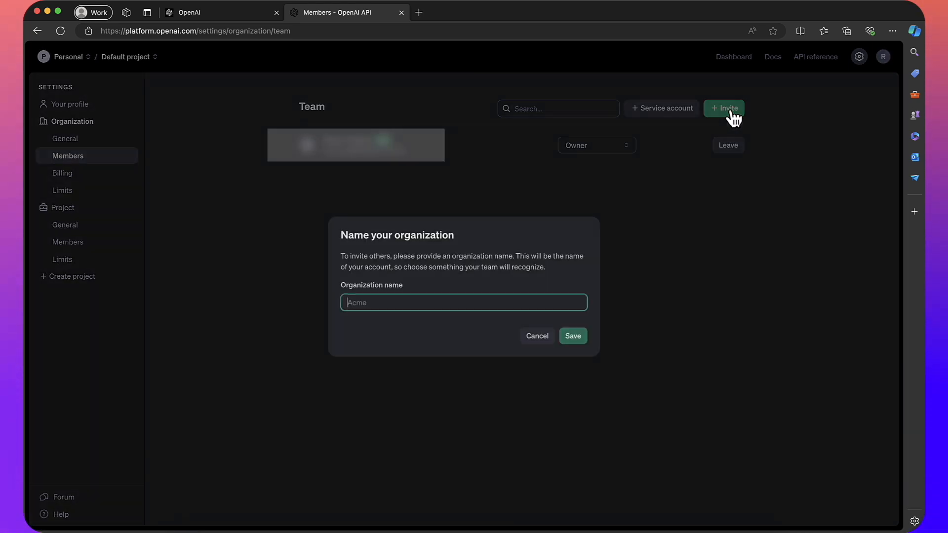
click(542, 334)
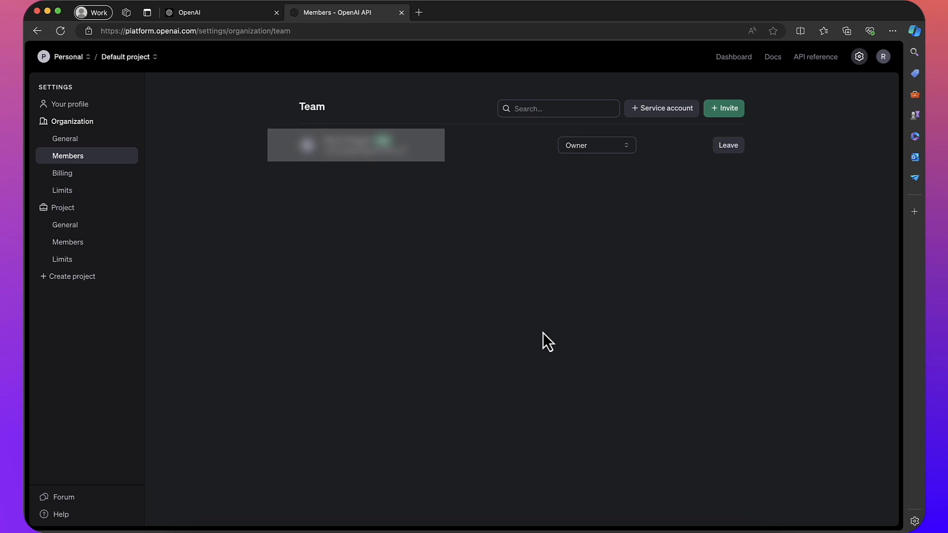
- Review Billing, Limits and project General pages, highlighting the $3.08 credit balance
click(84, 176)
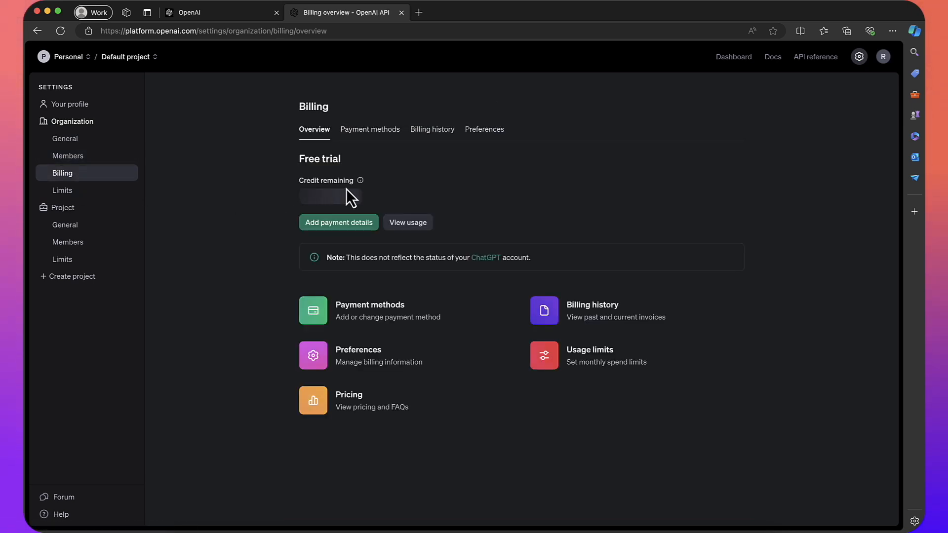
mouse_move(362, 183)
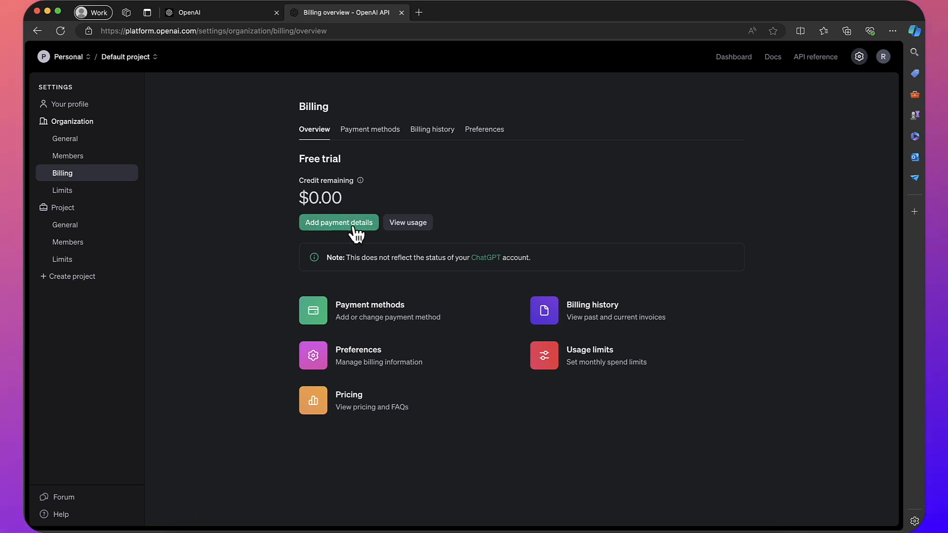
click(83, 195)
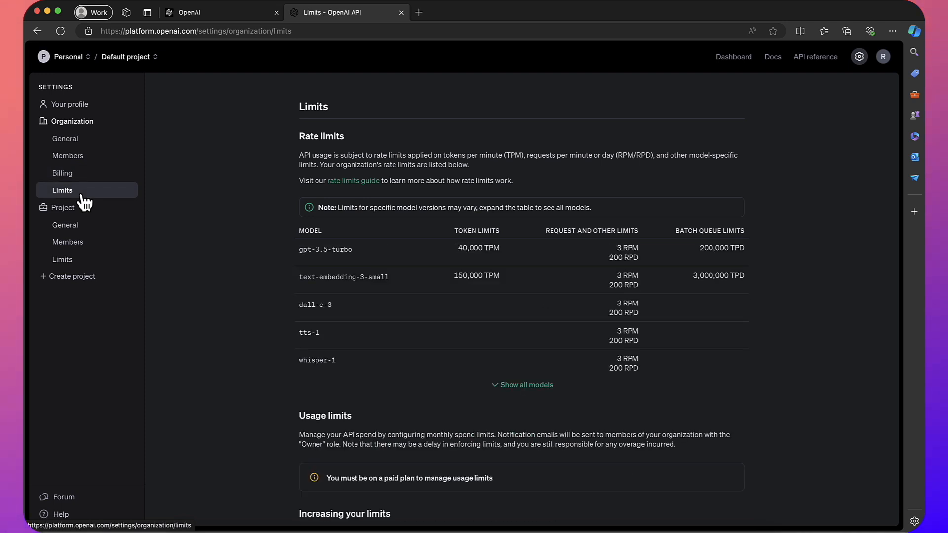
click(78, 226)
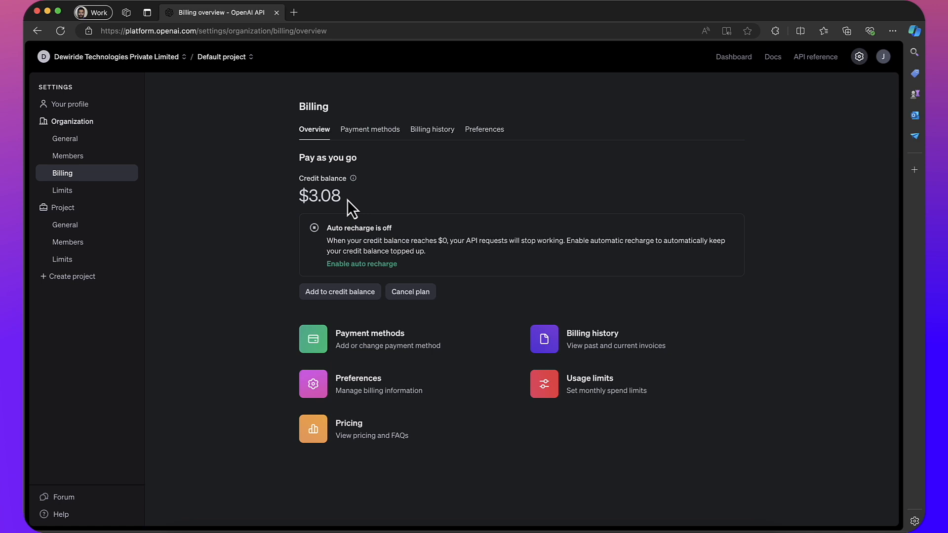
drag(348, 199, 254, 199)
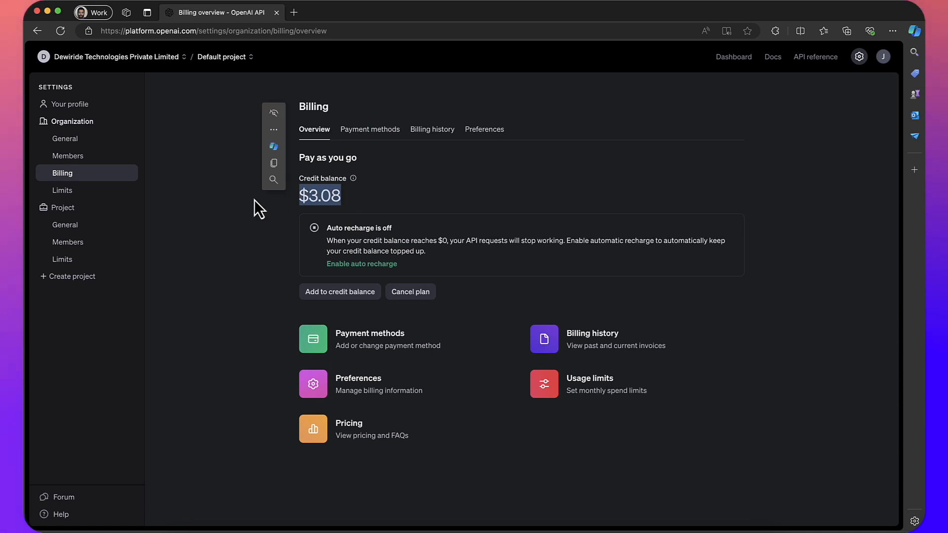
- Check organization Limits and the default project's General, Members and Limits pages, then begin a new project
click(253, 199)
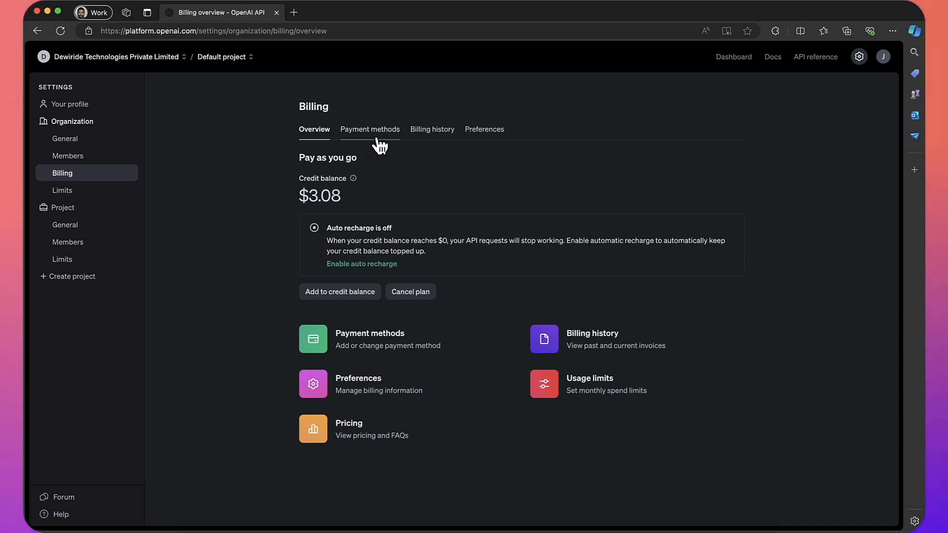
click(65, 195)
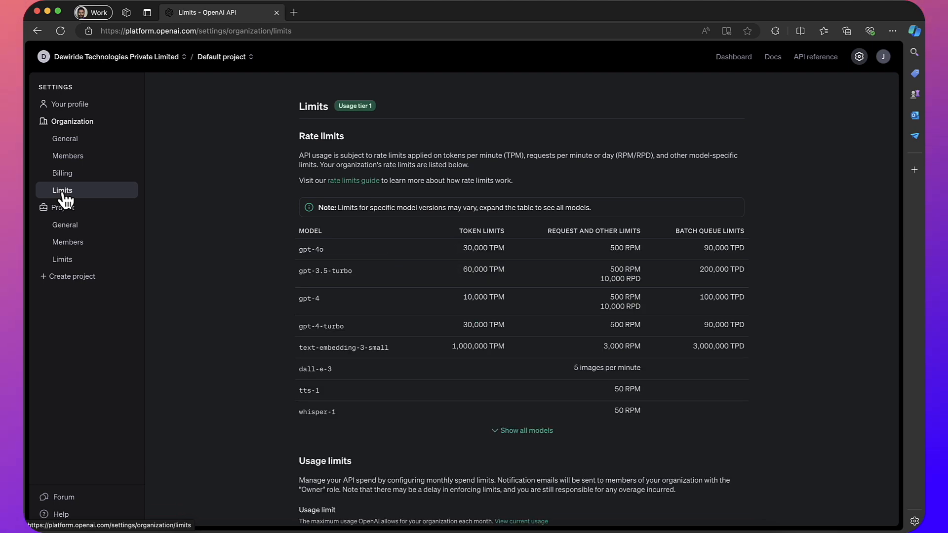
click(68, 228)
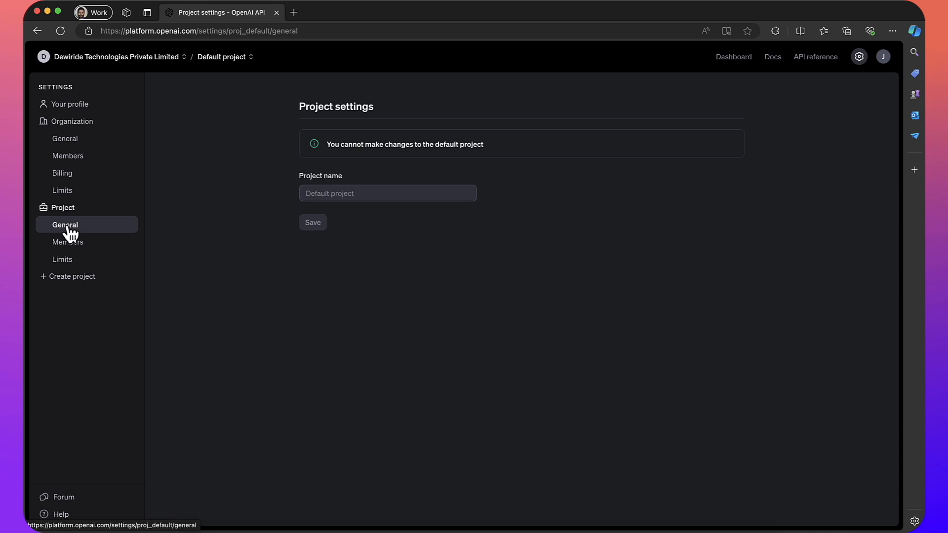
click(76, 249)
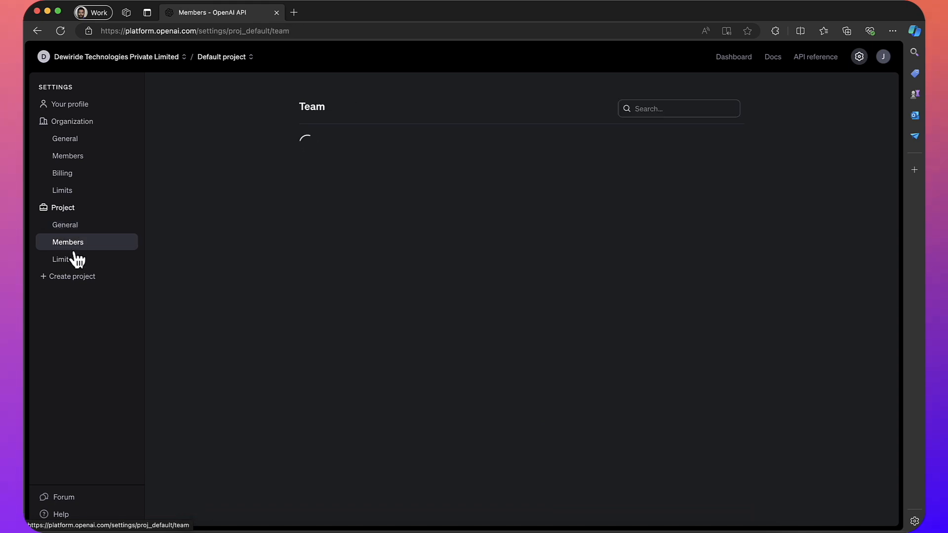
click(74, 261)
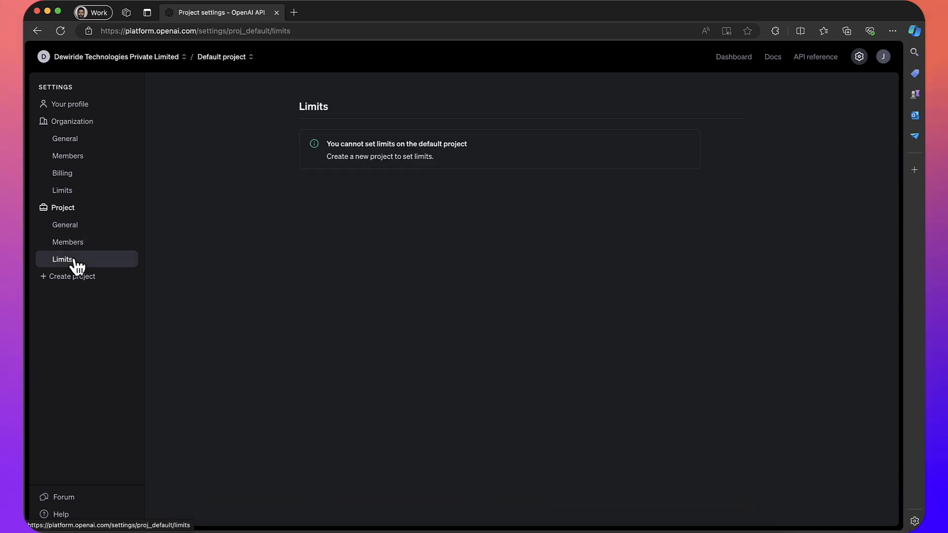
click(75, 279)
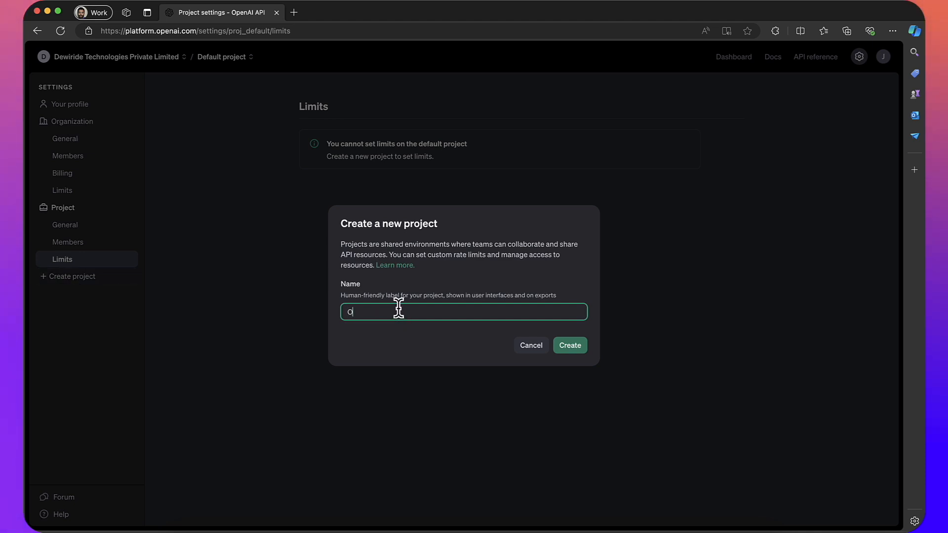
- Name the new project 'OpenAI Learning' and create it
text(OpenAI)
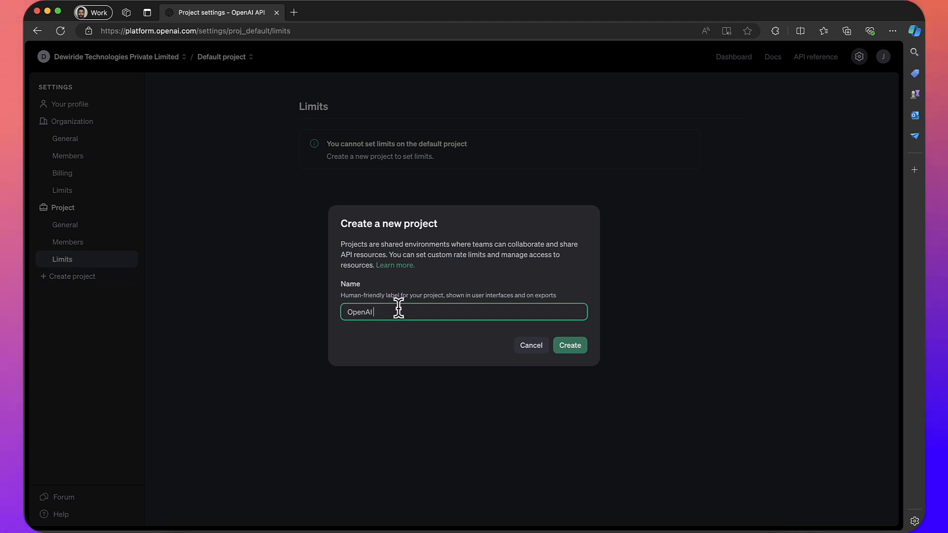
text( Learn)
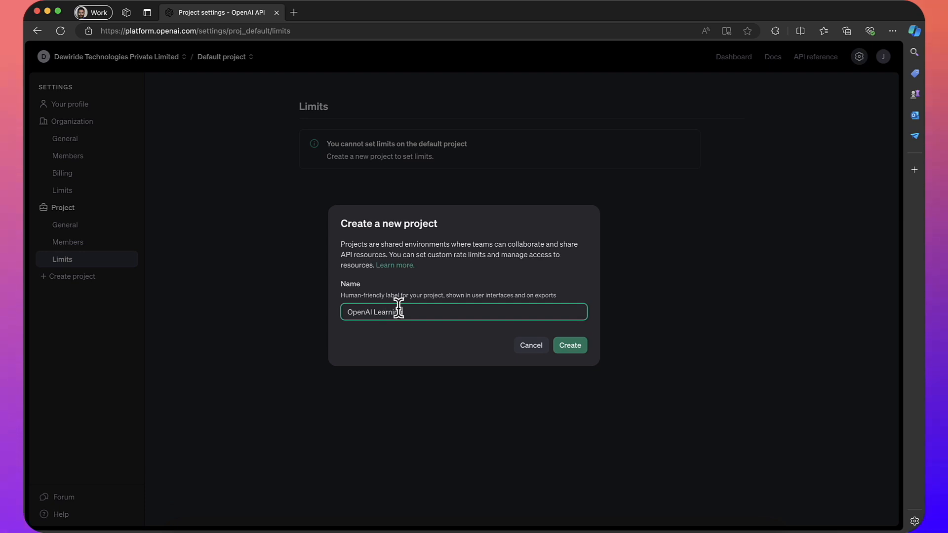
text(ing)
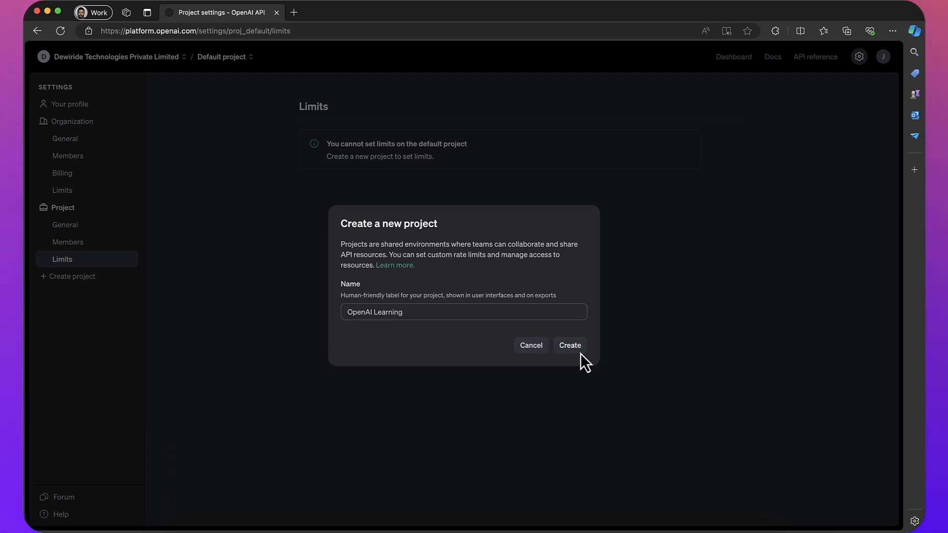
click(582, 355)
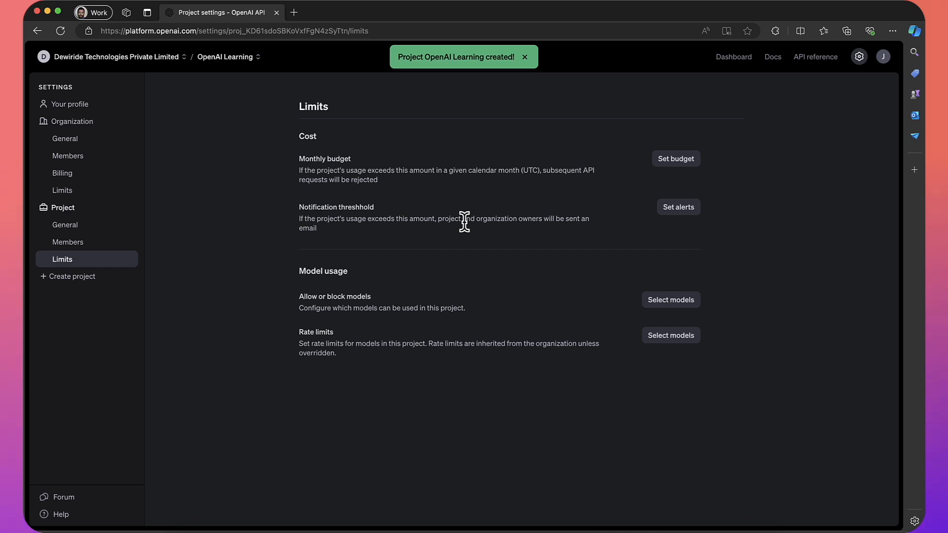
- Save a $9.99 monthly budget and a $9.00 usage alert threshold for OpenAI Learning
click(677, 159)
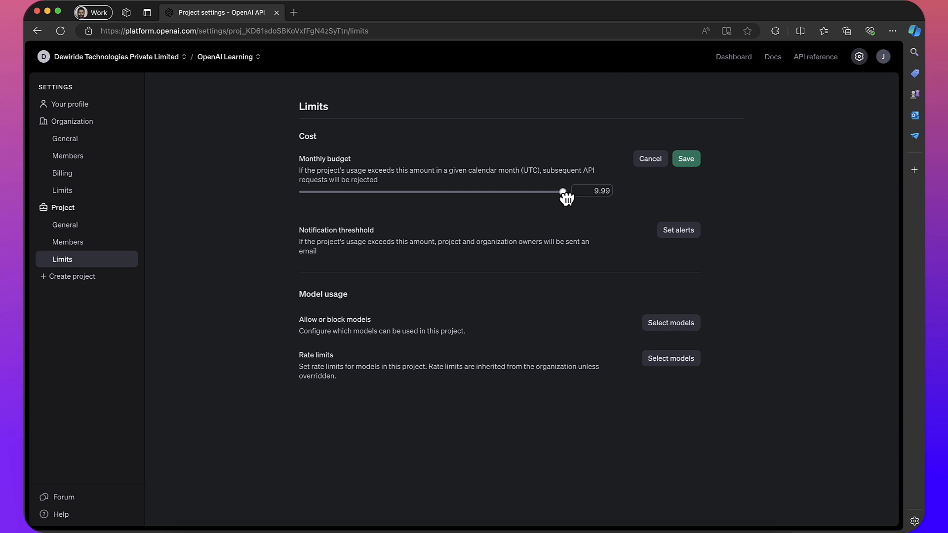
click(689, 160)
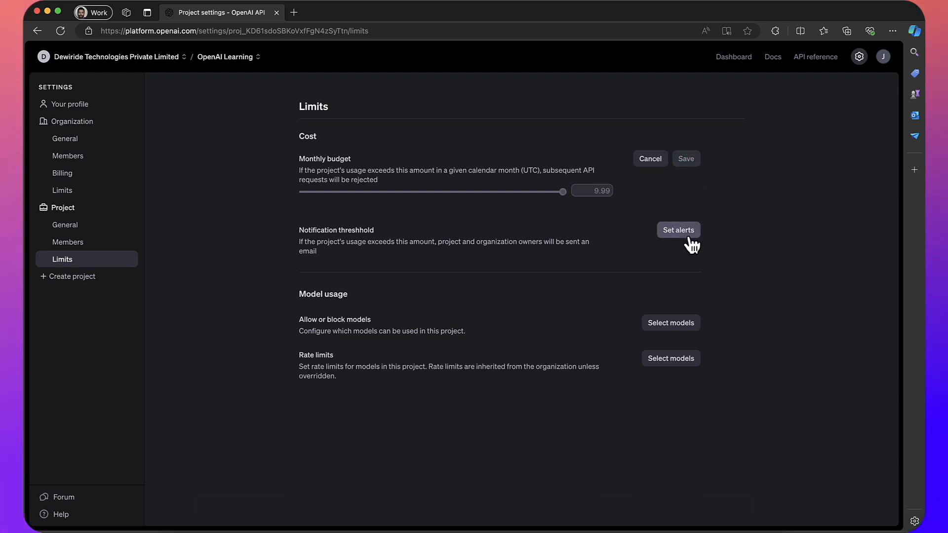
click(688, 212)
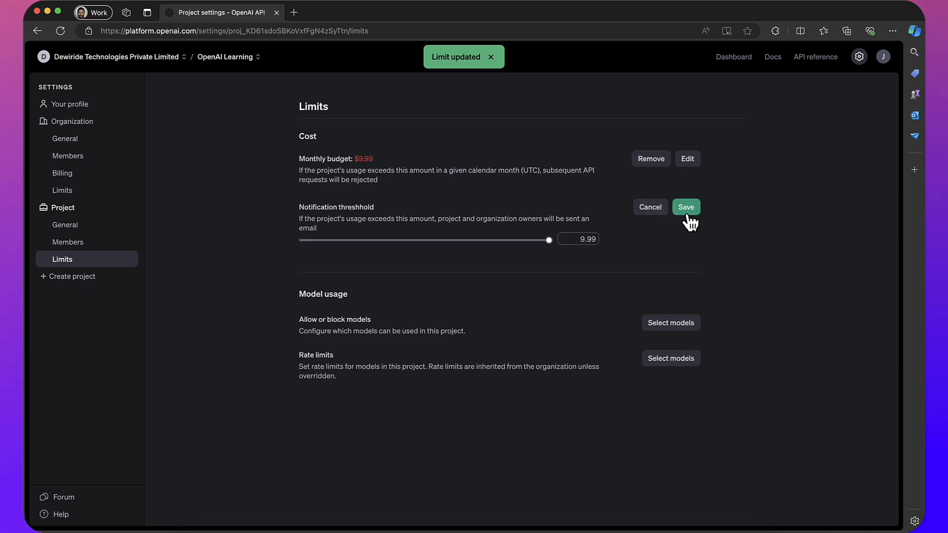
click(593, 239)
key(BackSpace)
key(BackSpace)
key(BackSpace)
key(BackSpace)
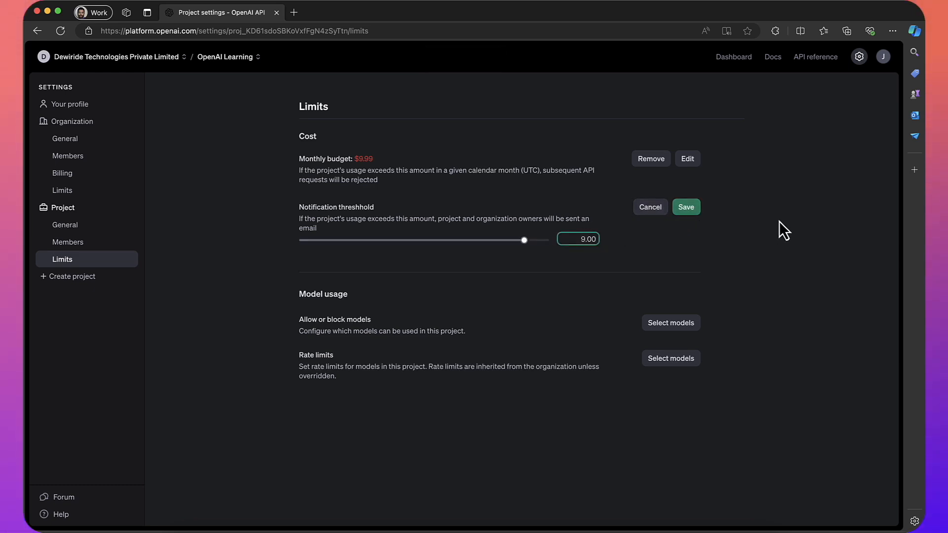
click(683, 209)
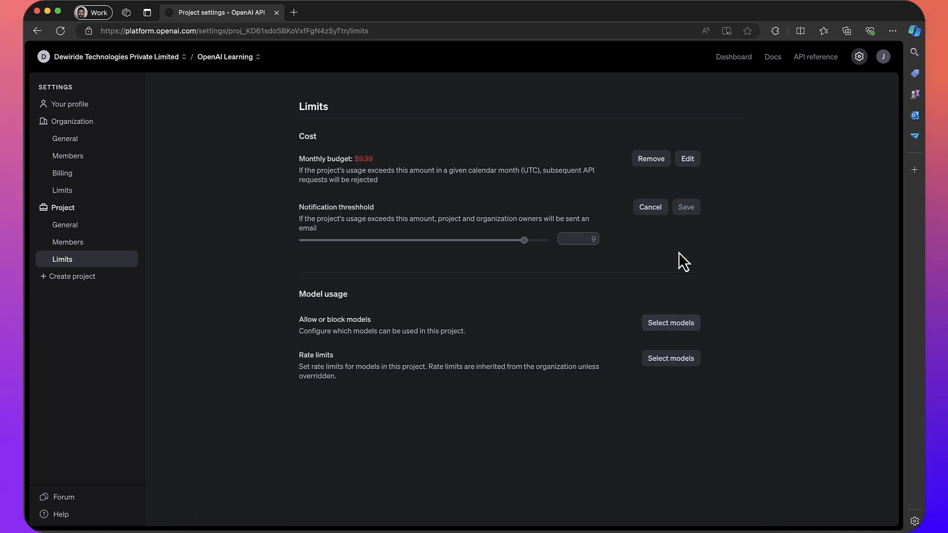
- Allow only the gpt-3.5-turbo model for the project and save the selection
click(675, 299)
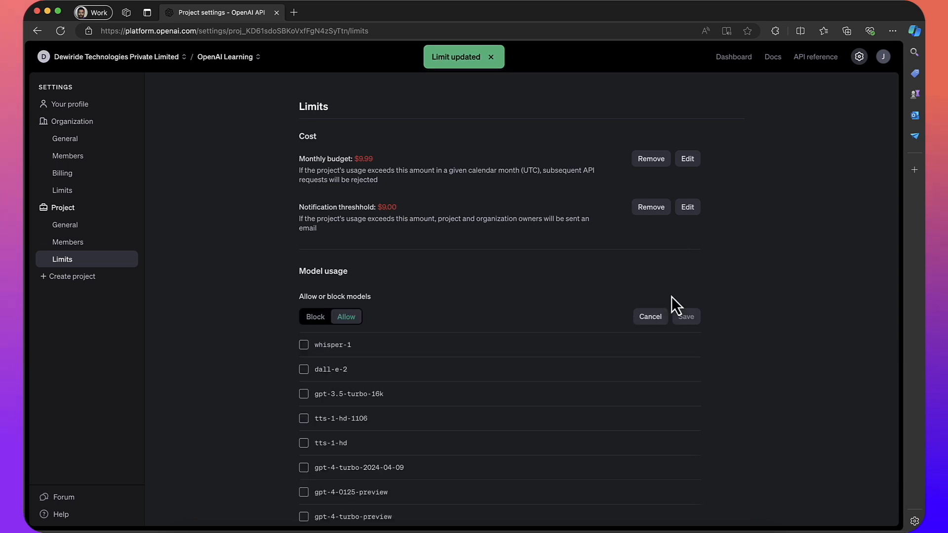
scroll(423, 301, down, 3)
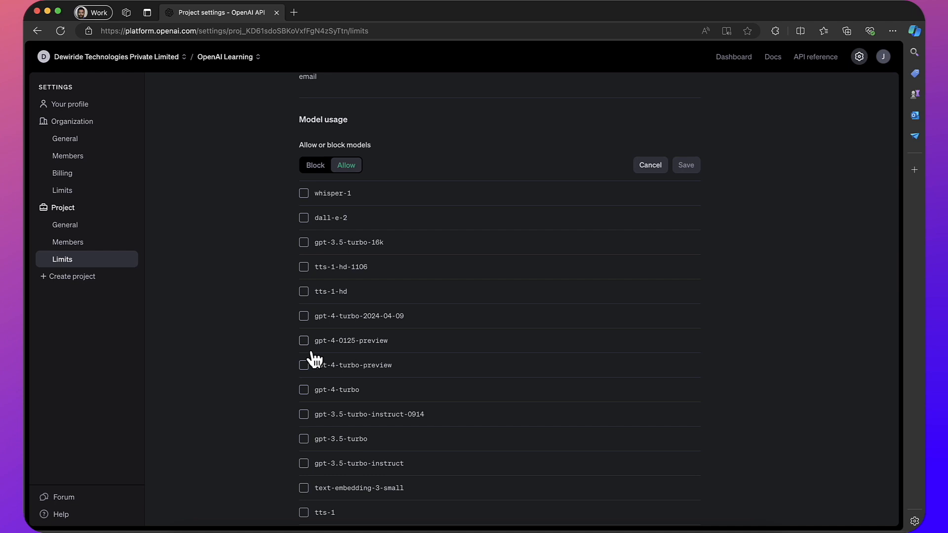
scroll(305, 395, down, 2)
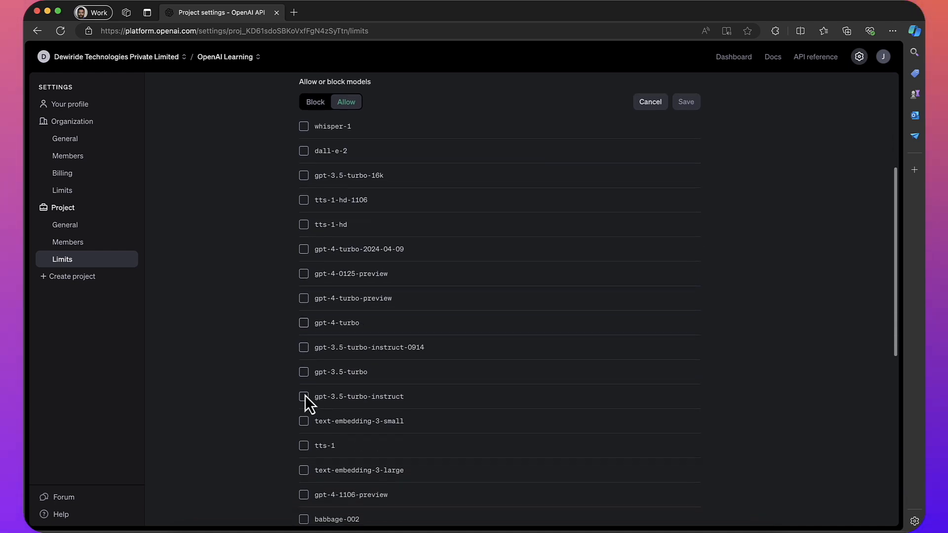
click(305, 373)
scroll(524, 309, up, 2)
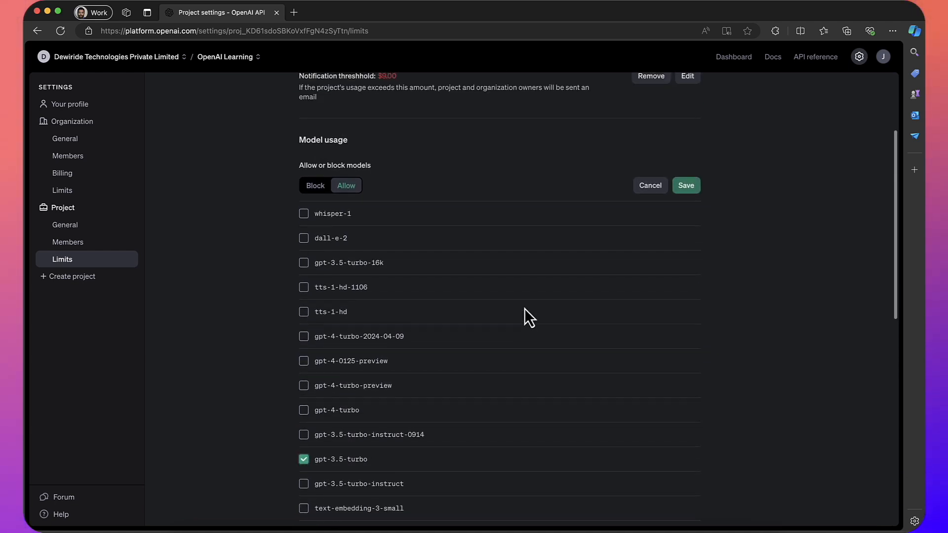
click(692, 189)
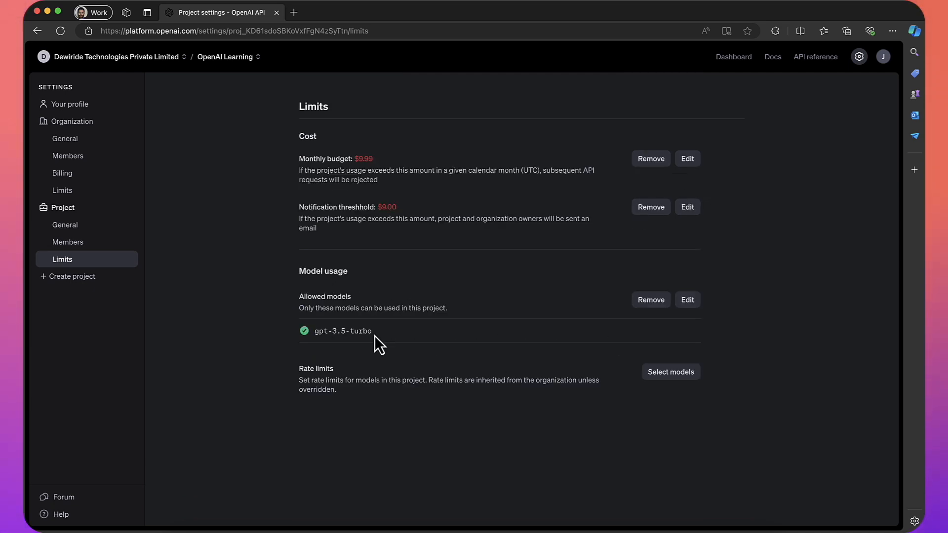
- Review the project's rate limits without changing them, then return to General settings
drag(314, 335, 389, 333)
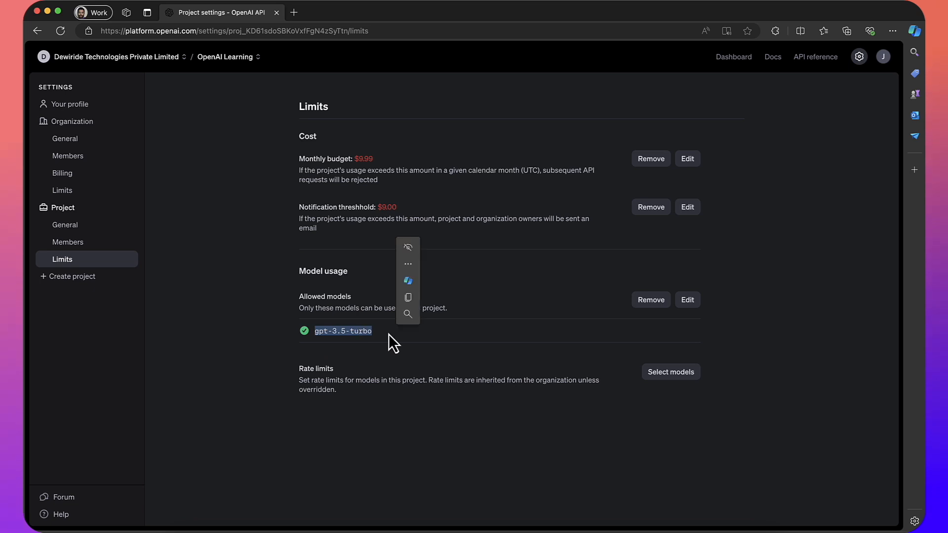
click(682, 377)
scroll(684, 381, down, 1)
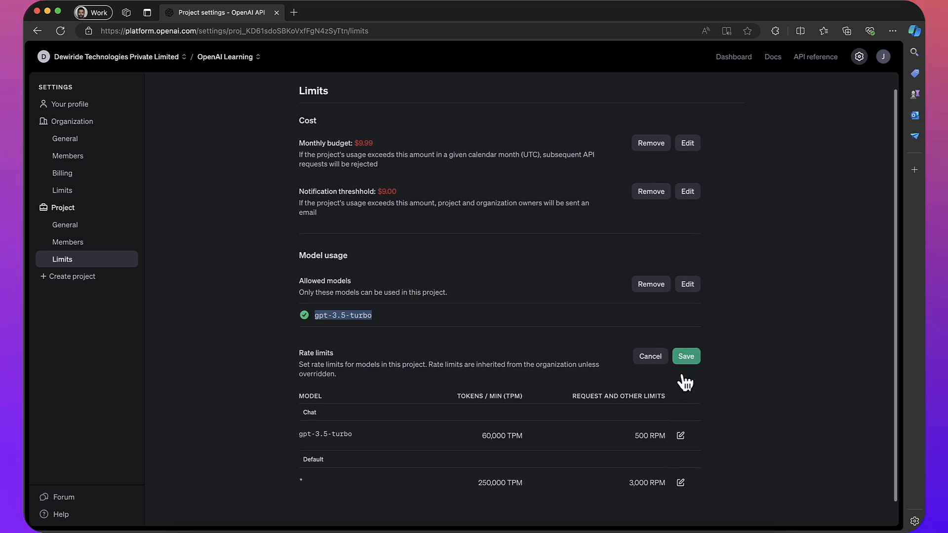
scroll(684, 382, down, 1)
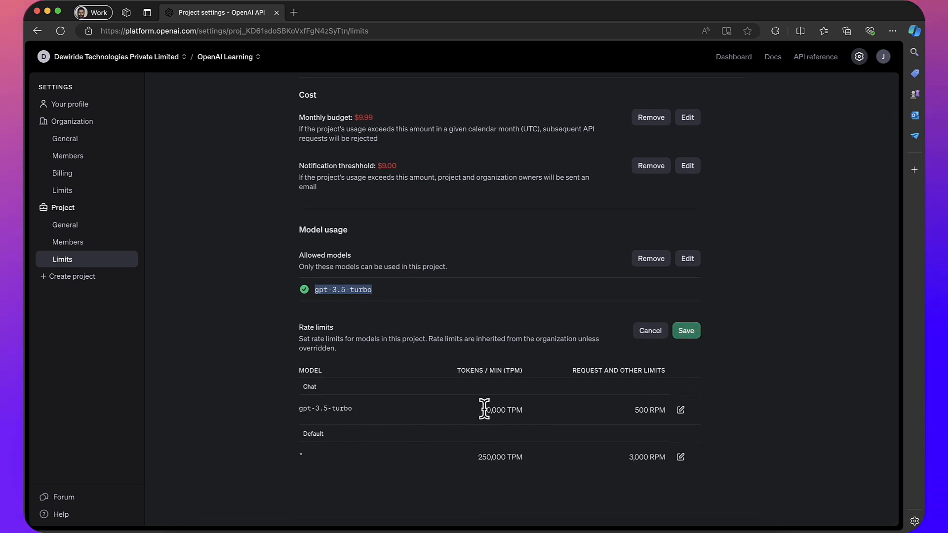
click(647, 330)
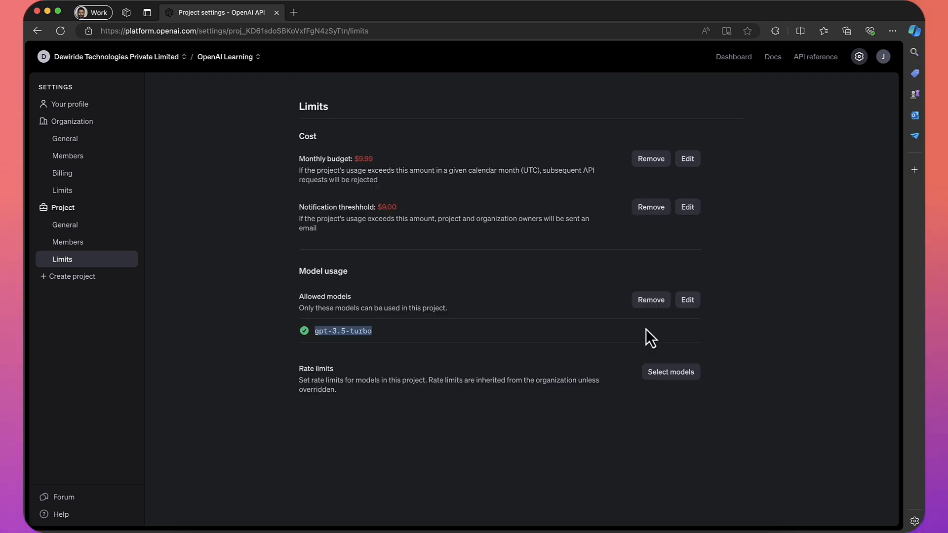
click(81, 226)
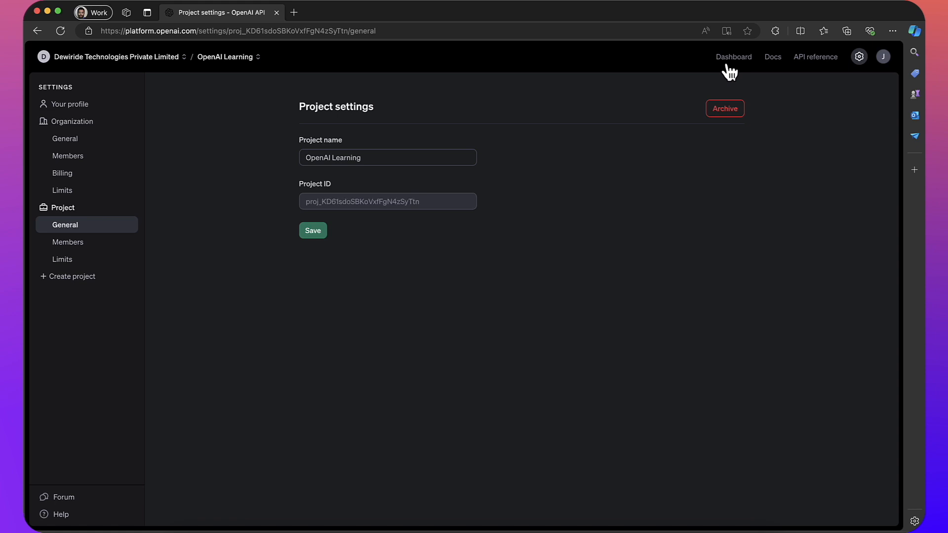
- From the dashboard, go to API keys and start a new secret key for OpenAI Learning
click(740, 58)
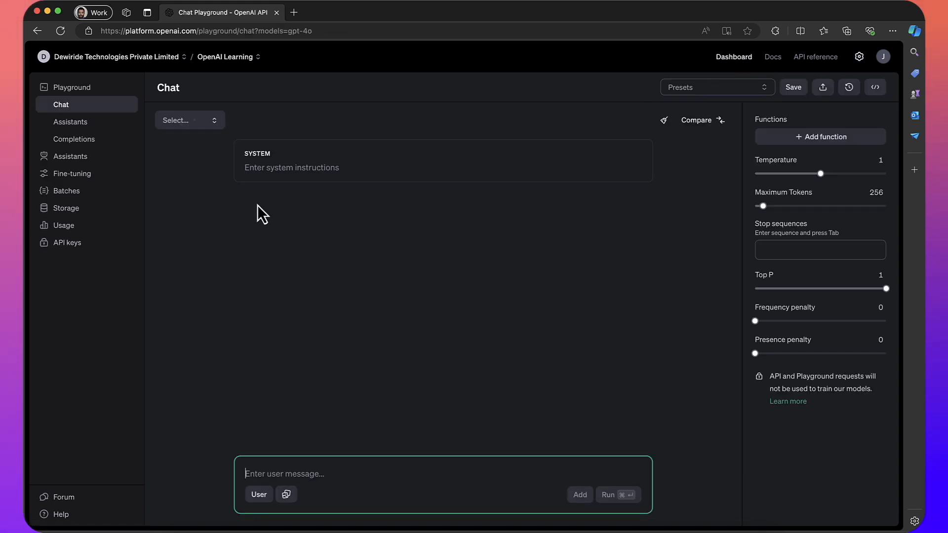
click(66, 243)
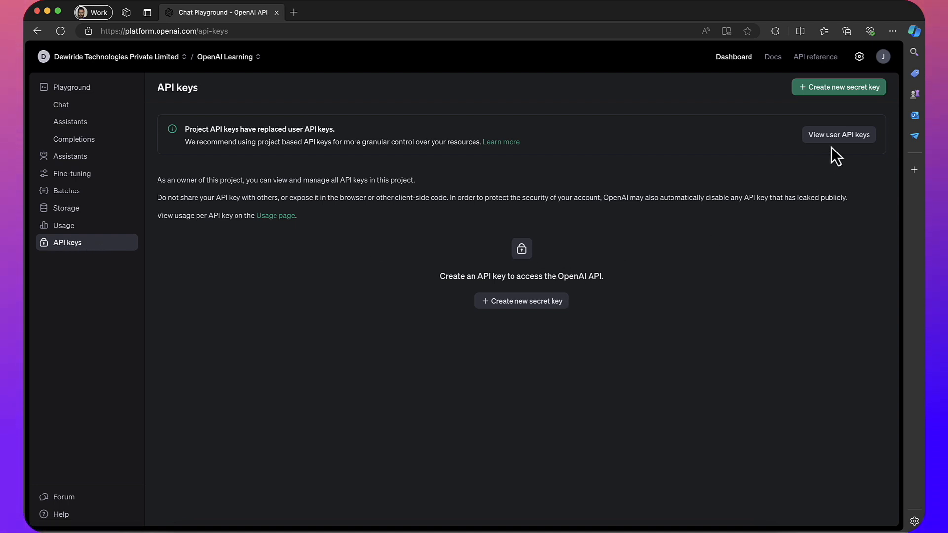
click(507, 307)
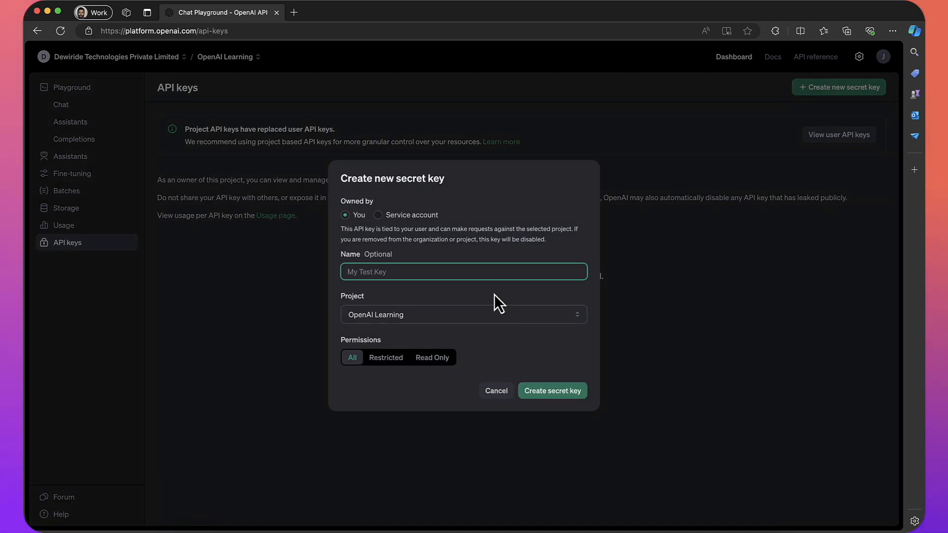
- Fill the key form: owned by You, named 'OpenAI Learning', project OpenAI Learning
click(414, 216)
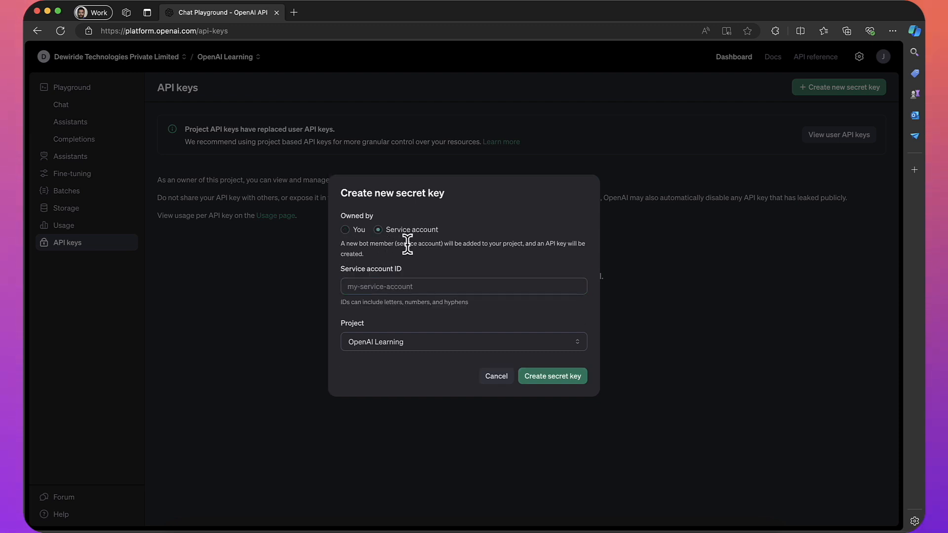
click(346, 230)
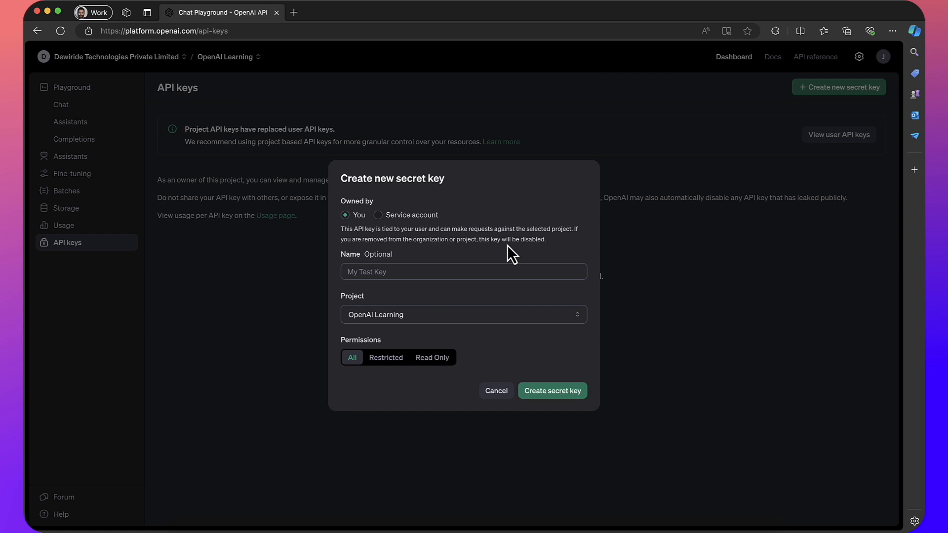
click(419, 269)
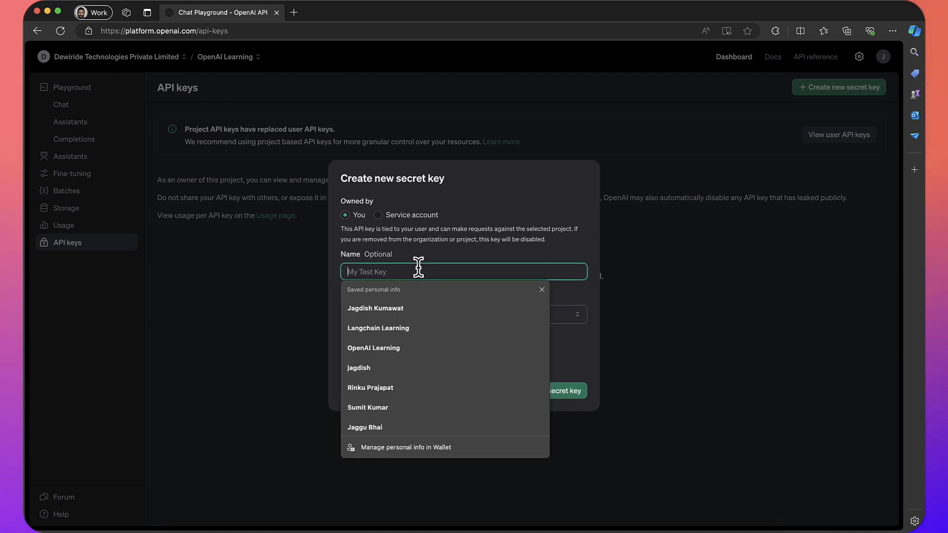
click(377, 354)
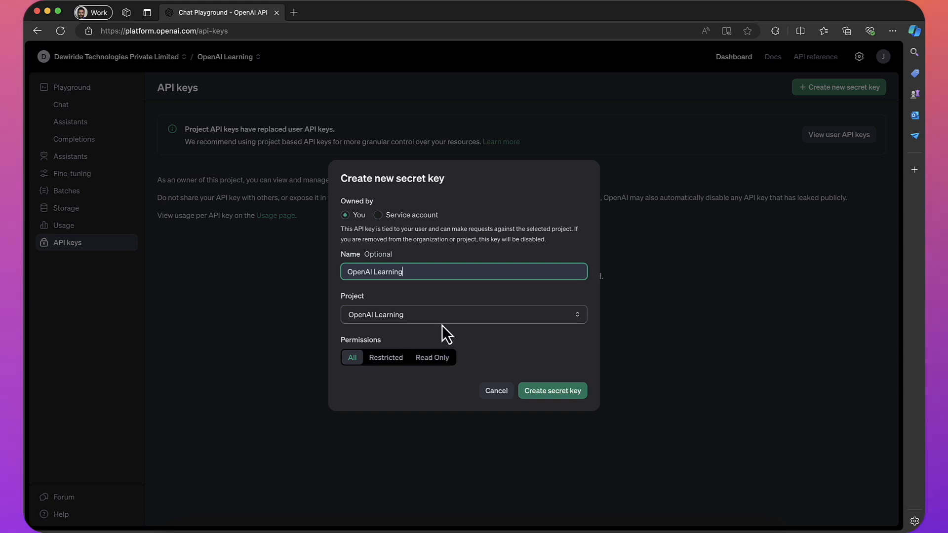
click(381, 318)
click(380, 318)
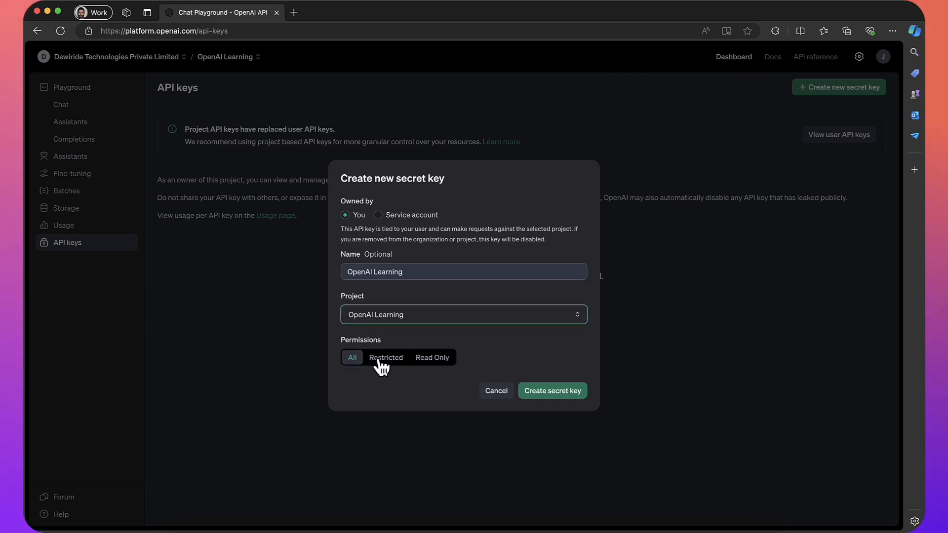
- Create the secret key, copy it, and return to the keys list
click(551, 394)
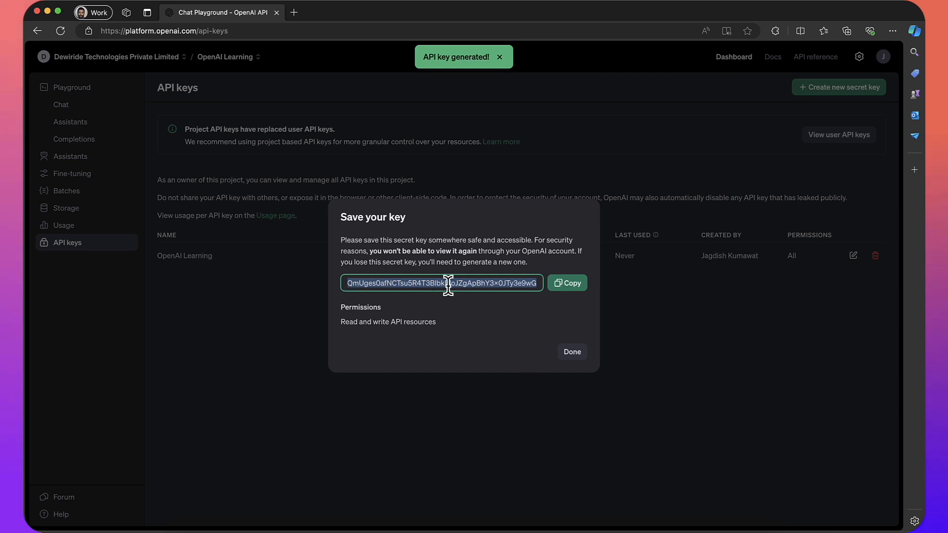
click(566, 291)
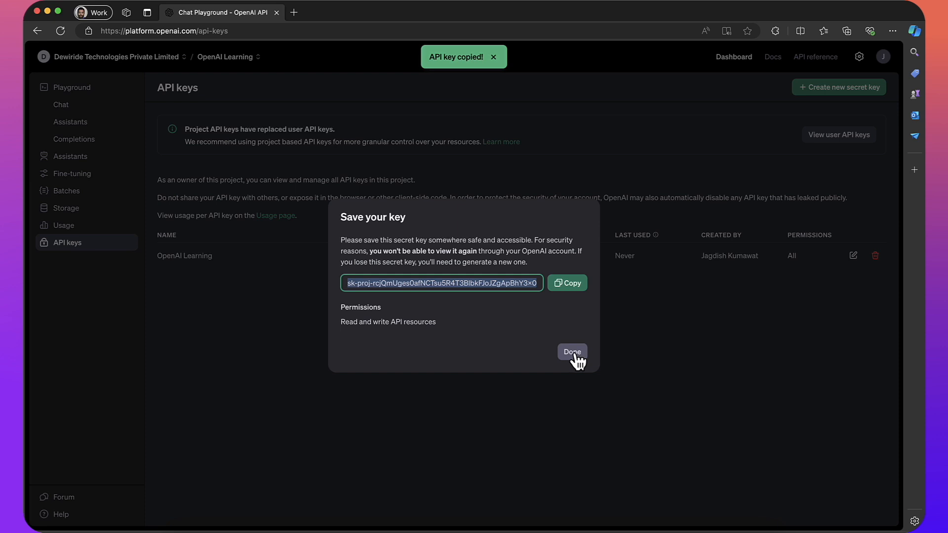
click(573, 353)
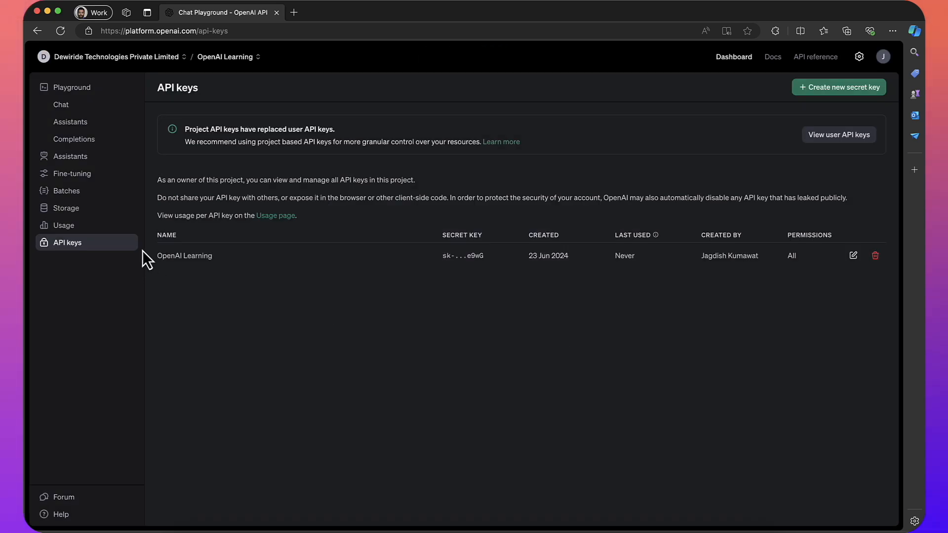